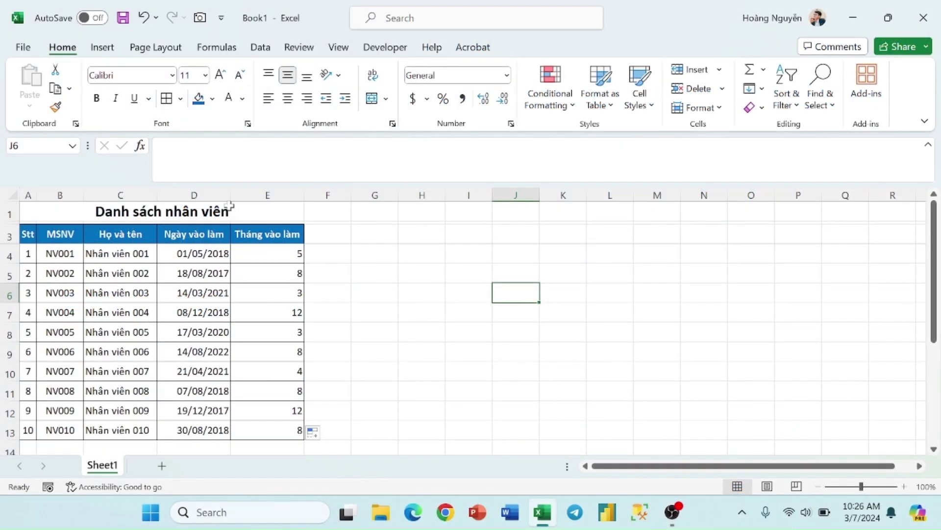
Review the hire dates and E4's month formula, then select rows A4:E13.
{"action": "left_click_drag", "start_coordinate": [248, 208], "coordinate": [232, 429]}
{"action": "mouse_move", "coordinate": [145, 253]}
{"action": "left_mouse_down"}
{"action": "mouse_move", "coordinate": [129, 440]}
{"action": "mouse_move", "coordinate": [129, 431]}
{"action": "left_mouse_up"}
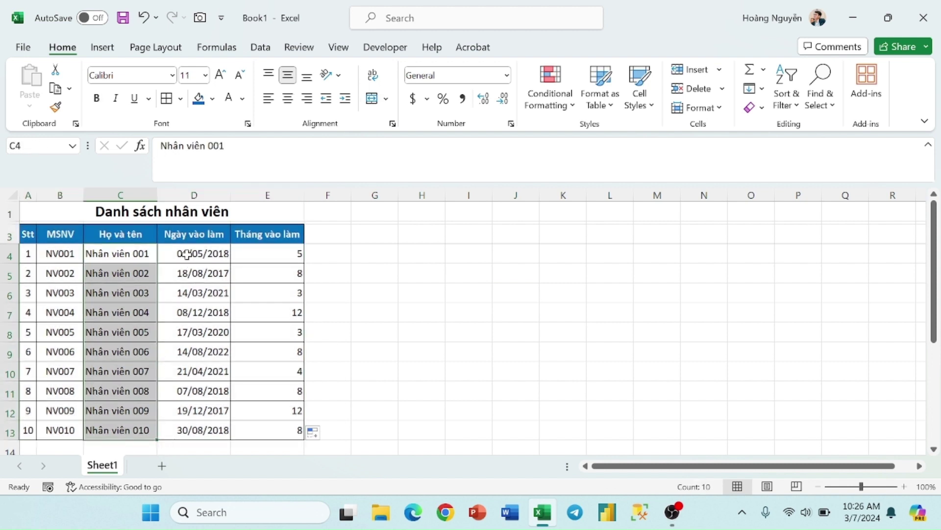
{"action": "left_click_drag", "start_coordinate": [186, 254], "coordinate": [203, 431]}
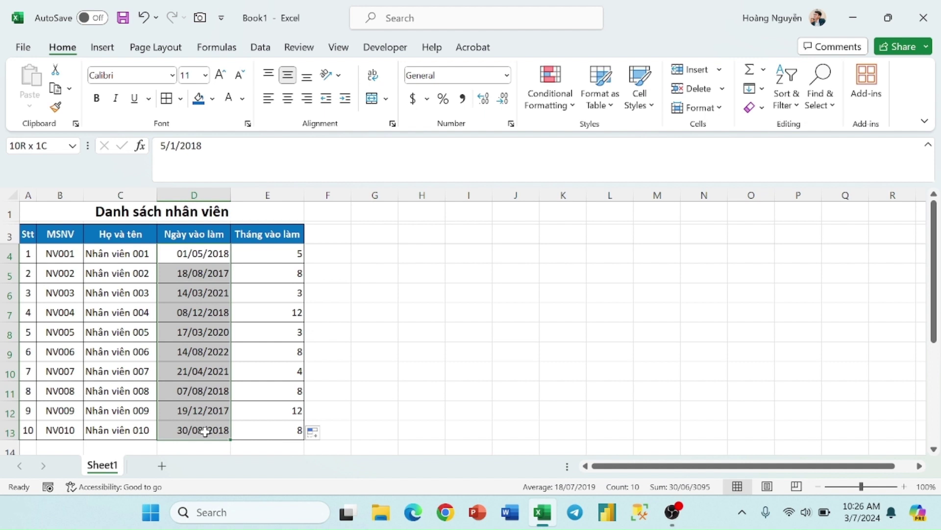
{"action": "left_click_drag", "start_coordinate": [204, 431], "coordinate": [204, 429]}
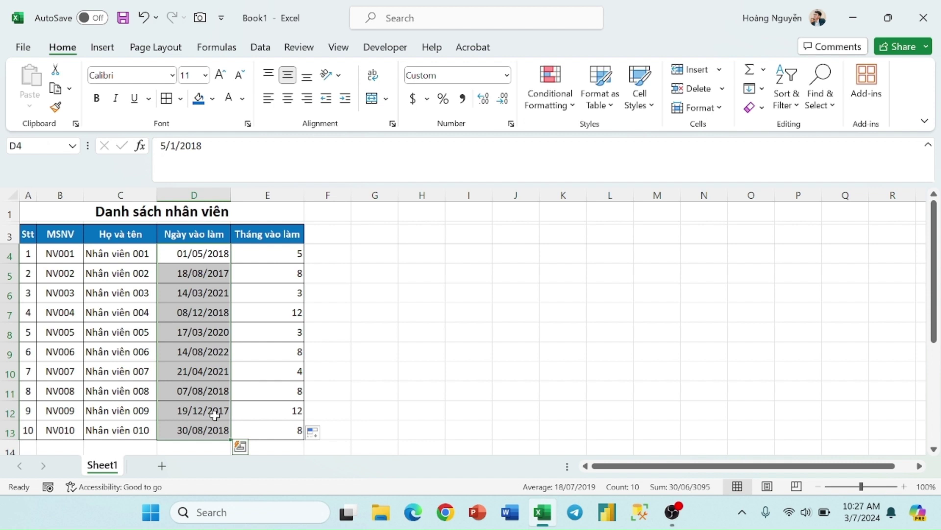
{"action": "left_click", "coordinate": [269, 256]}
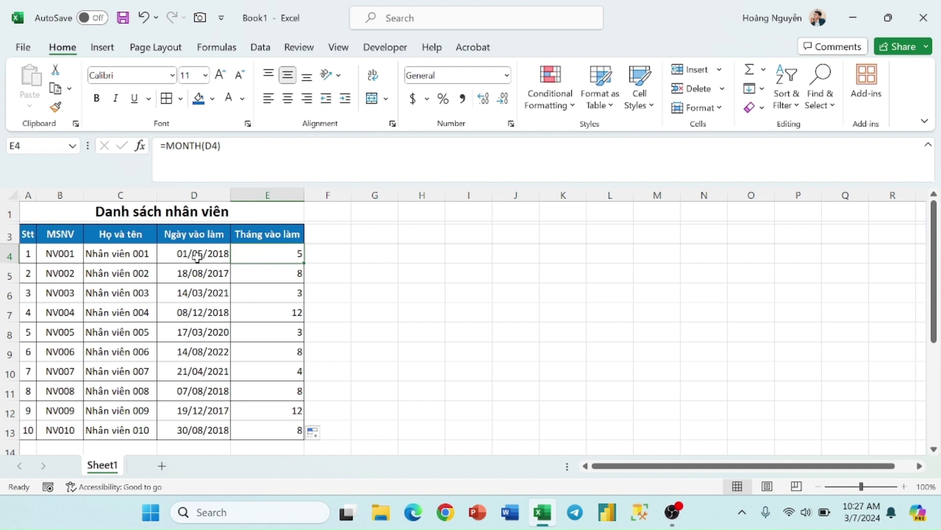
{"action": "mouse_move", "coordinate": [28, 254]}
{"action": "left_mouse_down"}
{"action": "mouse_move", "coordinate": [261, 411]}
{"action": "mouse_move", "coordinate": [259, 428]}
{"action": "left_mouse_up"}
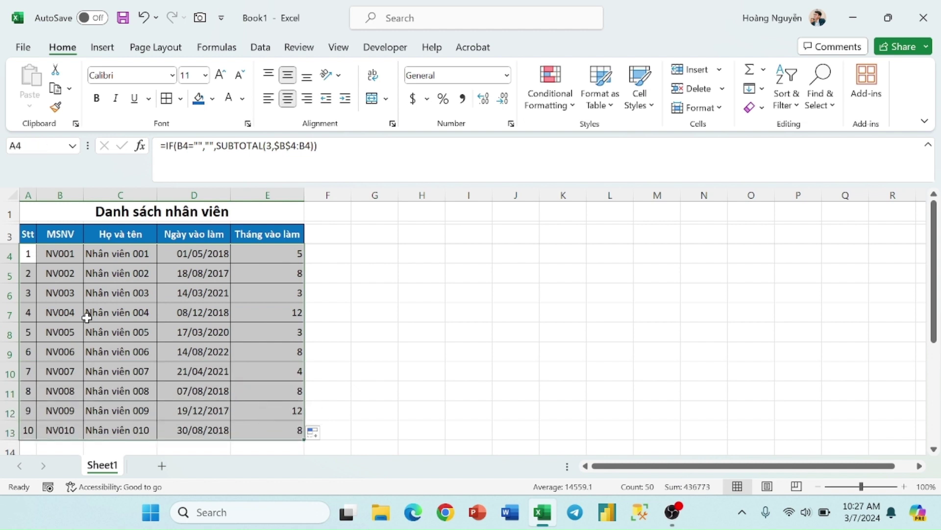
{"action": "mouse_move", "coordinate": [24, 235]}
{"action": "left_mouse_down"}
{"action": "mouse_move", "coordinate": [266, 259]}
{"action": "mouse_move", "coordinate": [273, 238]}
{"action": "left_mouse_up"}
{"action": "left_click_drag", "start_coordinate": [24, 251], "coordinate": [275, 434]}
Create a new formula-based rule =$E4=MONTH(TODAY()) with the row left unlocked.
{"action": "left_click", "coordinate": [539, 101]}
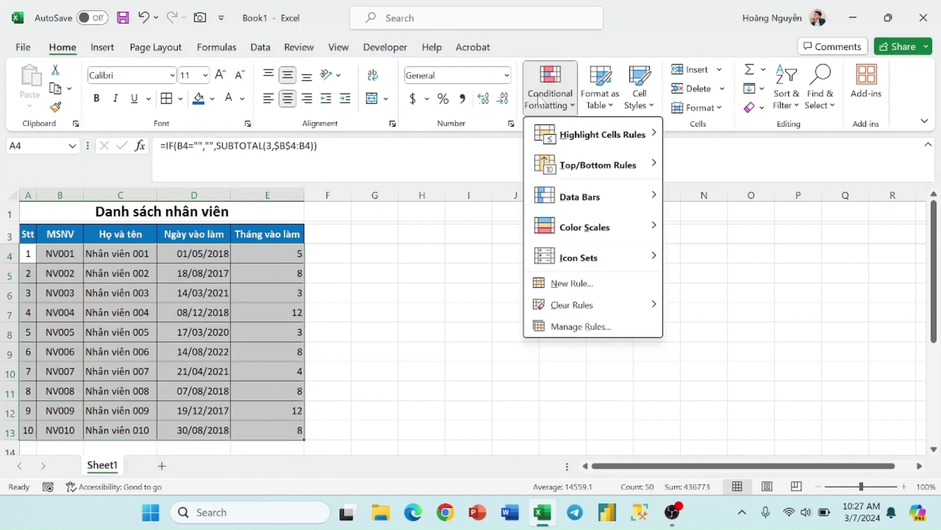
{"action": "left_click", "coordinate": [556, 283]}
{"action": "left_click", "coordinate": [358, 229]}
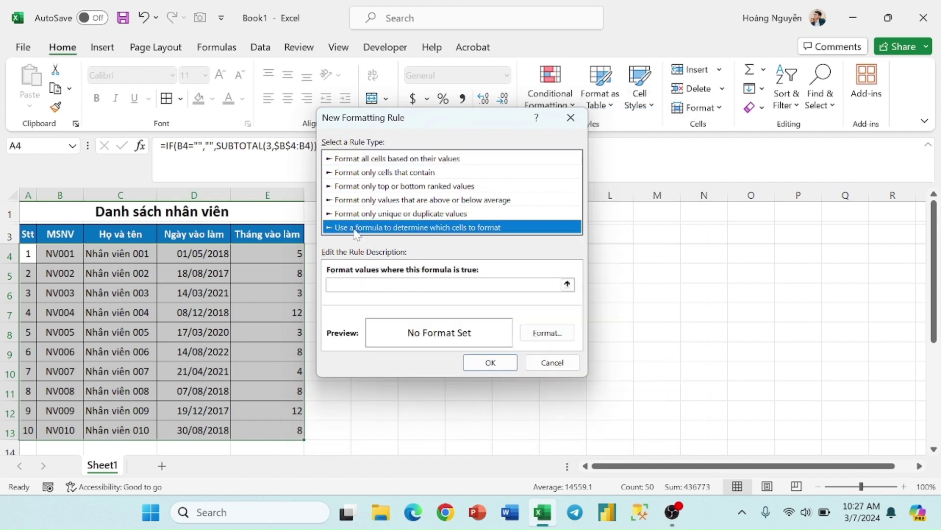
{"action": "left_click_drag", "start_coordinate": [411, 123], "coordinate": [468, 134]}
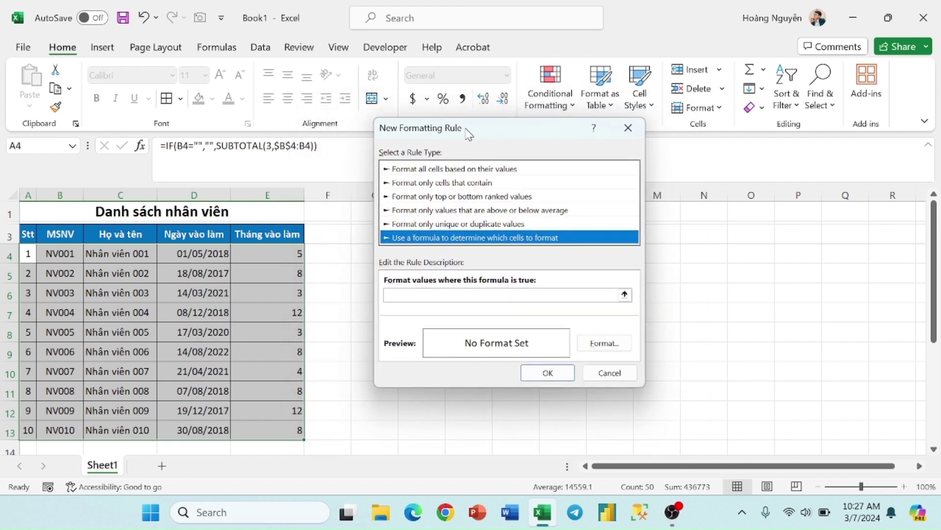
{"action": "left_click", "coordinate": [603, 295]}
{"action": "type", "text": "="}
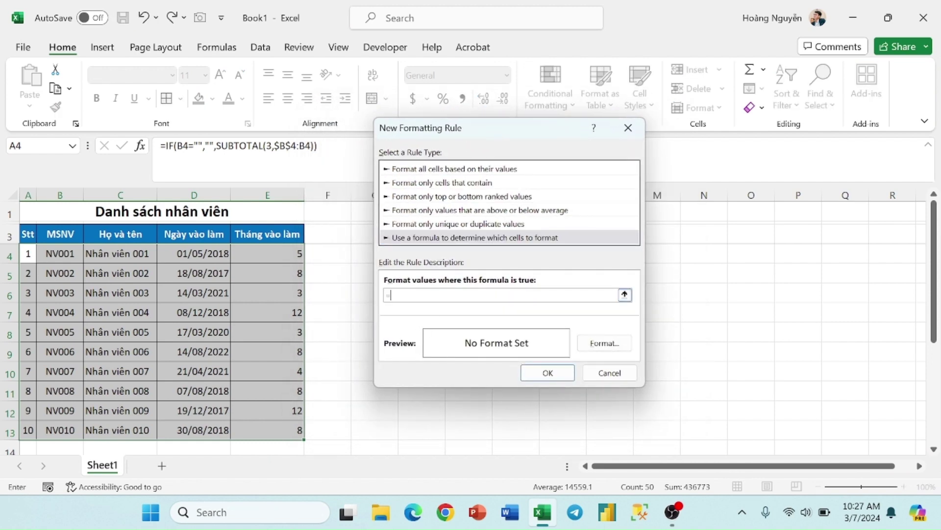
{"action": "left_click", "coordinate": [283, 254]}
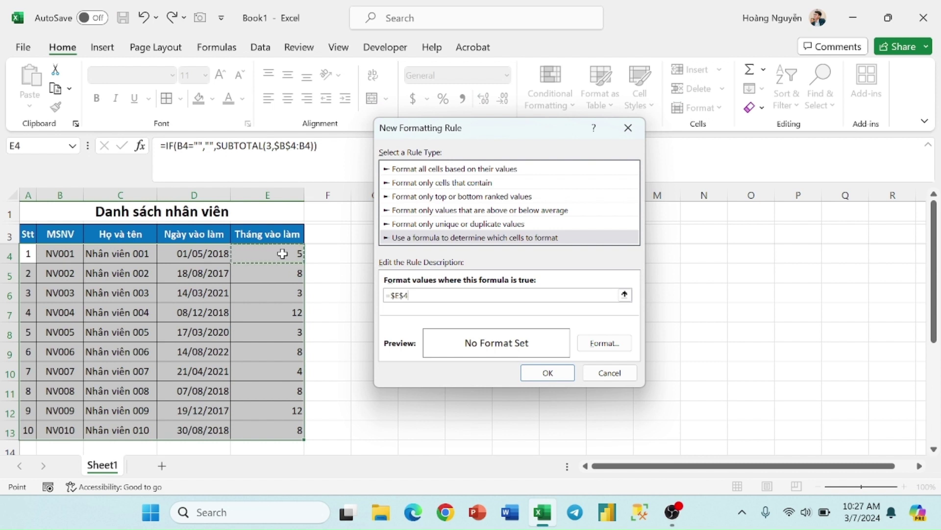
{"action": "type", "text": "=month(today("}
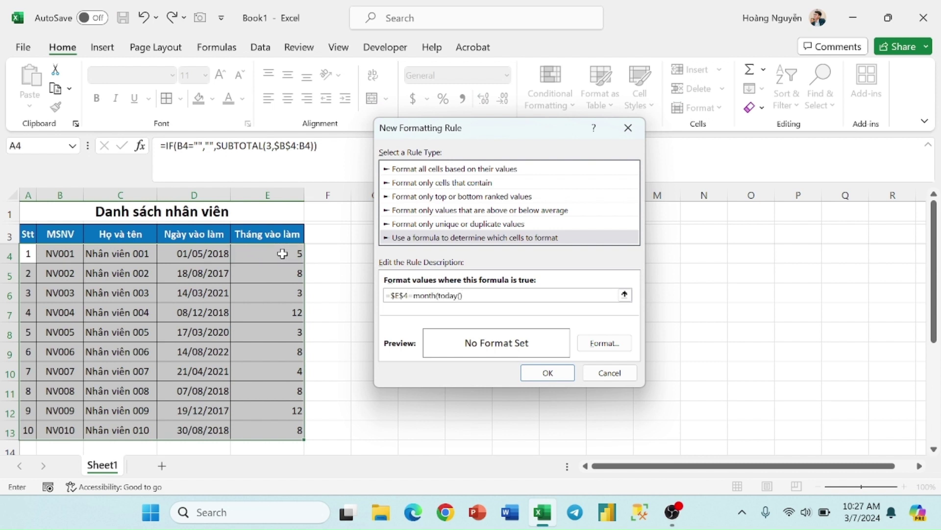
{"action": "left_click_drag", "start_coordinate": [414, 295], "coordinate": [465, 295]}
{"action": "left_click", "coordinate": [466, 294]}
{"action": "left_click_drag", "start_coordinate": [390, 294], "coordinate": [400, 295]}
{"action": "left_click", "coordinate": [400, 295]}
{"action": "key", "text": "BackSpace"}
{"action": "double_click", "coordinate": [397, 295]}
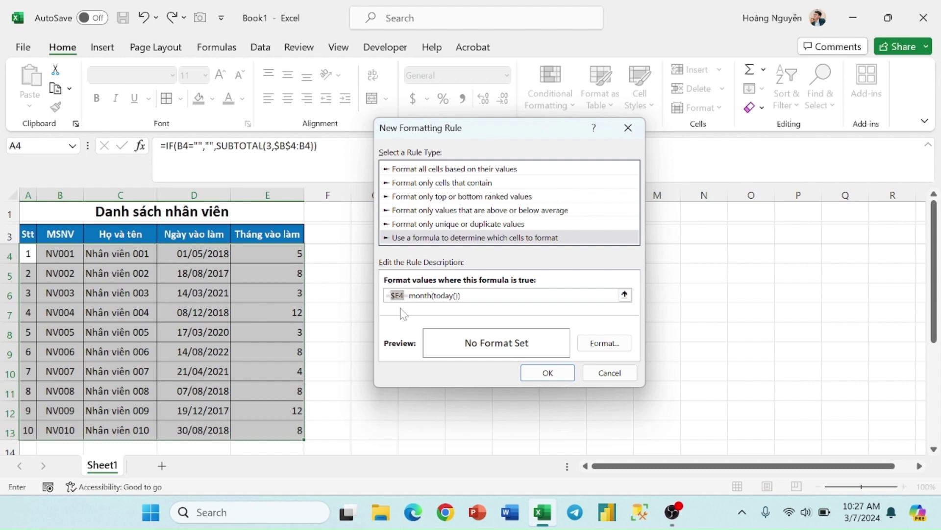
Give the rule a yellow fill and apply it.
{"action": "left_click", "coordinate": [605, 343]}
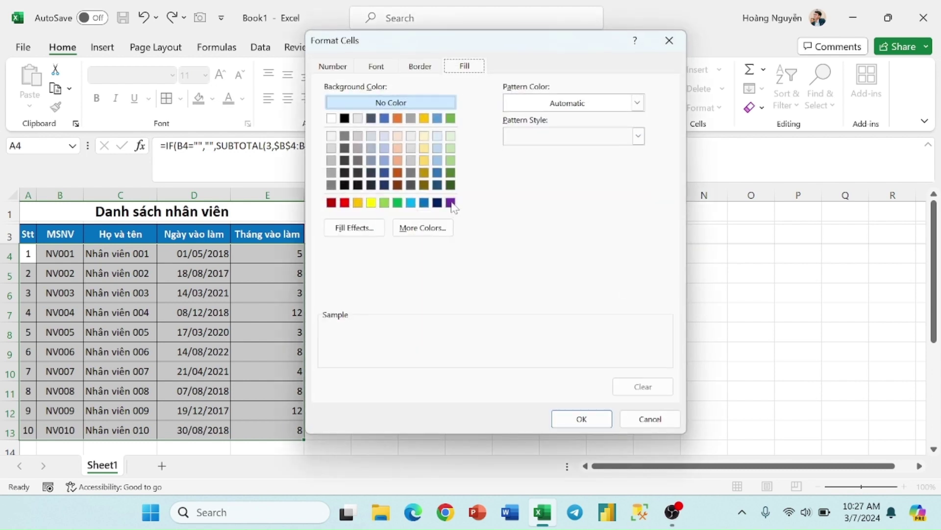
{"action": "left_click", "coordinate": [371, 202]}
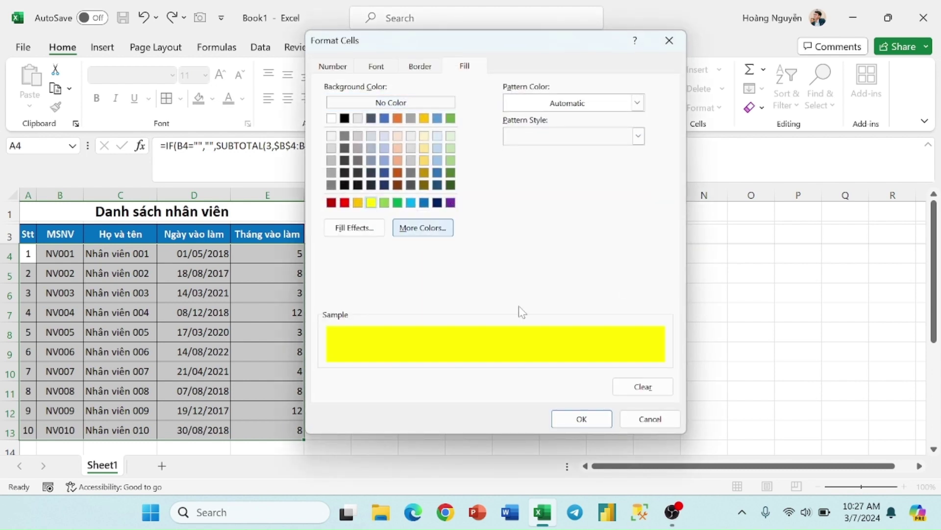
{"action": "left_click", "coordinate": [582, 418]}
{"action": "left_click", "coordinate": [557, 372]}
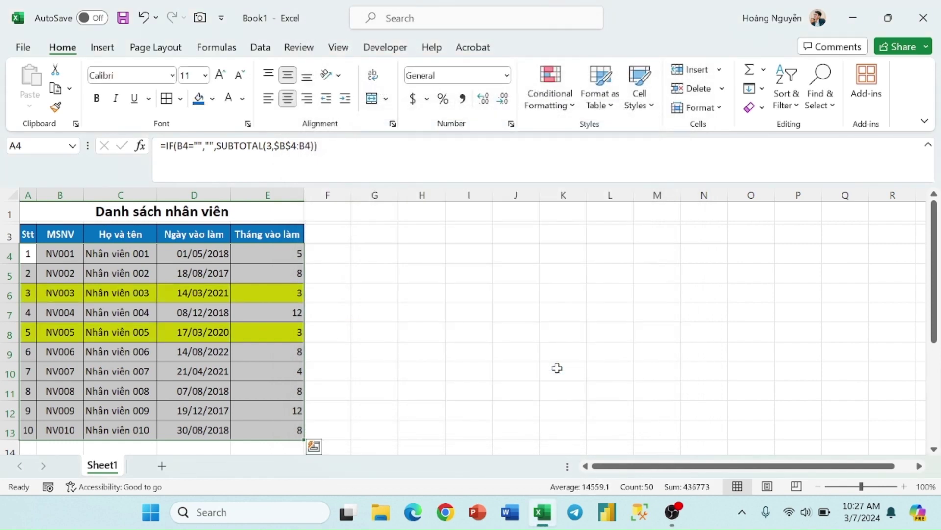
Check that the NV003 and NV005 rows, hire month 3, are now yellow.
{"action": "left_click", "coordinate": [223, 349]}
{"action": "left_click_drag", "start_coordinate": [24, 292], "coordinate": [277, 292]}
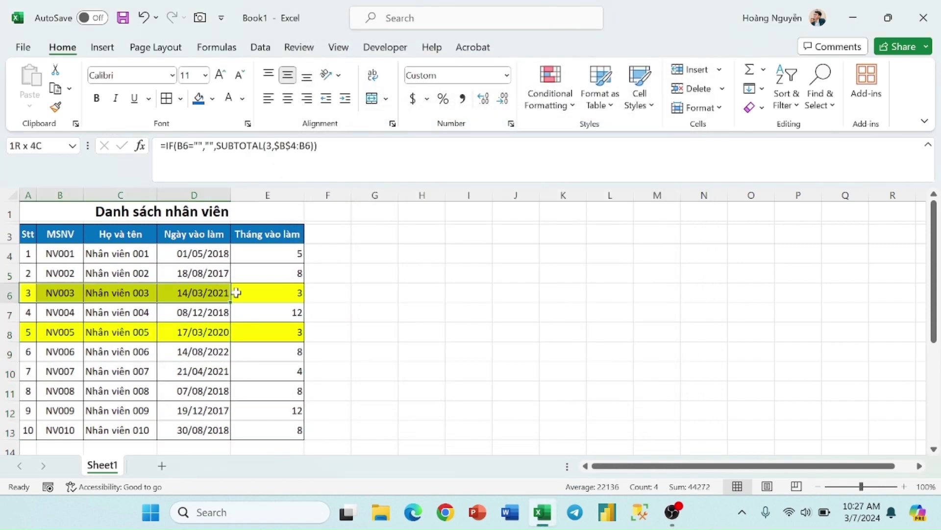
{"action": "left_click", "coordinate": [277, 292]}
{"action": "left_click_drag", "start_coordinate": [28, 333], "coordinate": [253, 331]}
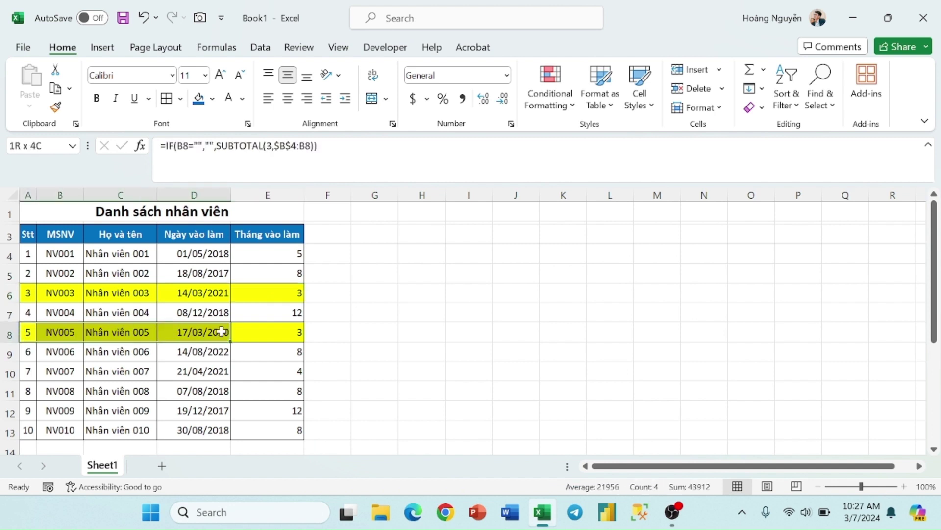
{"action": "left_click", "coordinate": [259, 366]}
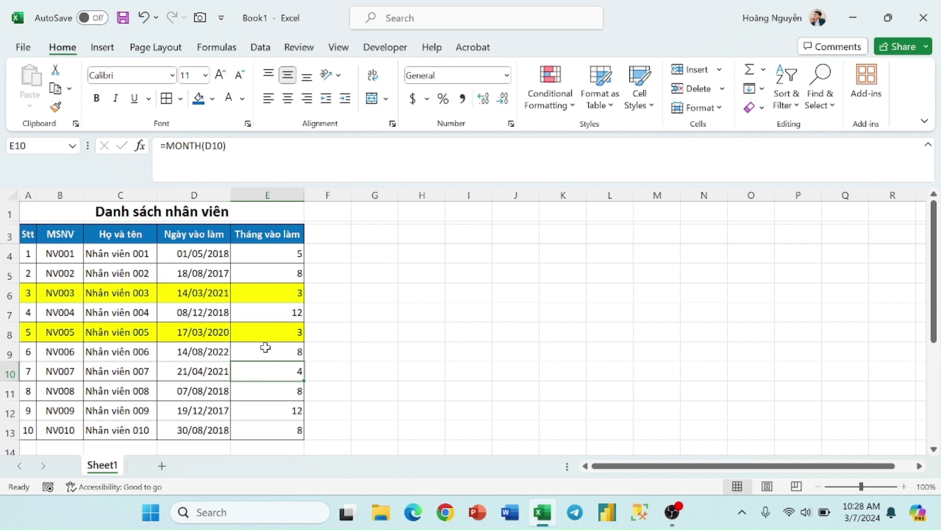
Add a new formula rule on A4:E13 reading =$E4=MONTH(TODAY())+1.
{"action": "left_click", "coordinate": [270, 351]}
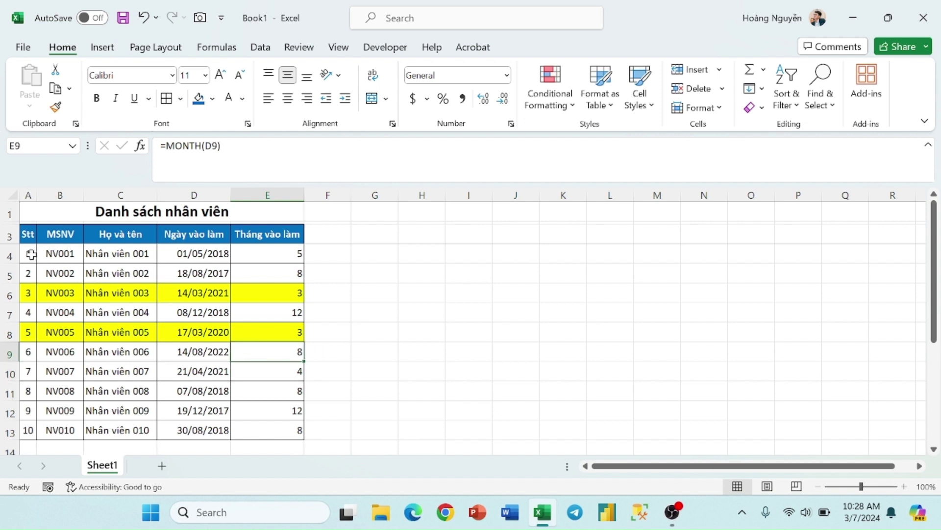
{"action": "mouse_move", "coordinate": [28, 254]}
{"action": "left_mouse_down"}
{"action": "mouse_move", "coordinate": [263, 269]}
{"action": "mouse_move", "coordinate": [269, 429]}
{"action": "left_mouse_up"}
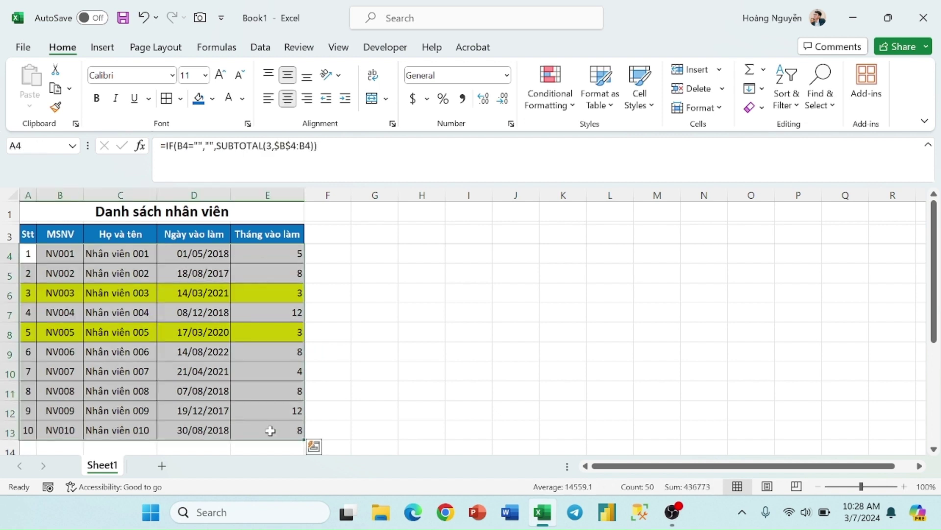
{"action": "left_click", "coordinate": [542, 98]}
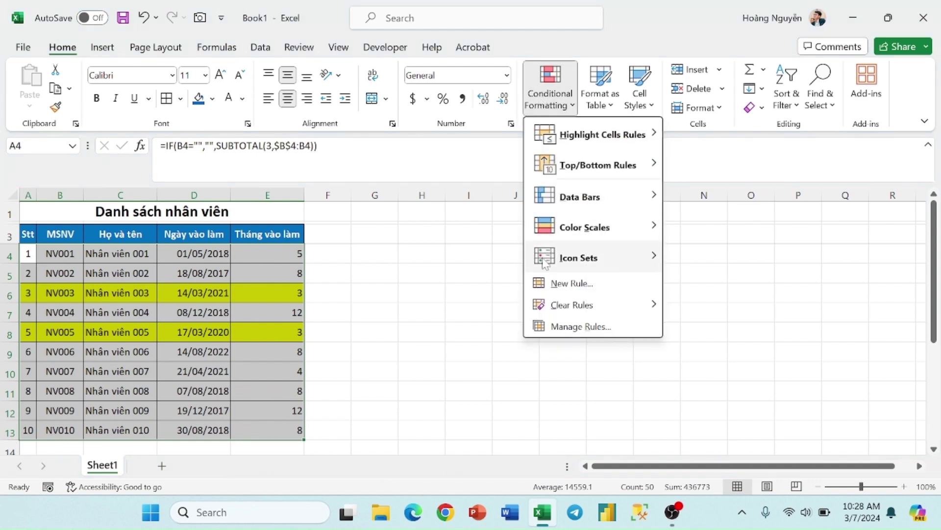
{"action": "left_click", "coordinate": [548, 283]}
{"action": "left_click", "coordinate": [366, 224]}
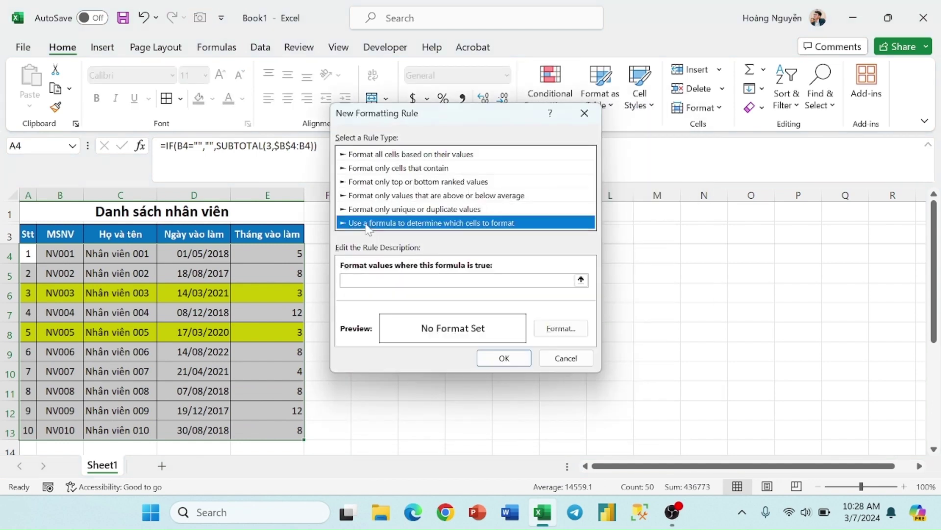
{"action": "left_click", "coordinate": [571, 280]}
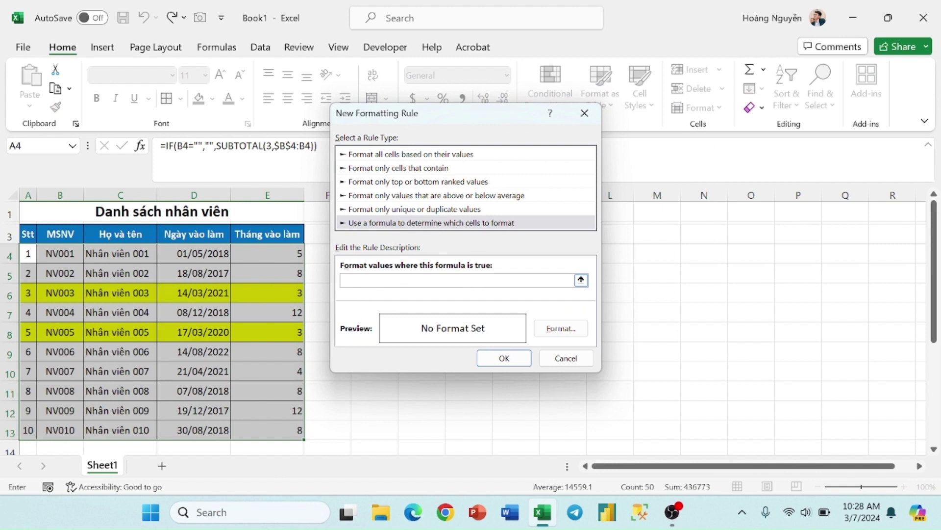
{"action": "type", "text": "="}
{"action": "left_click", "coordinate": [277, 252]}
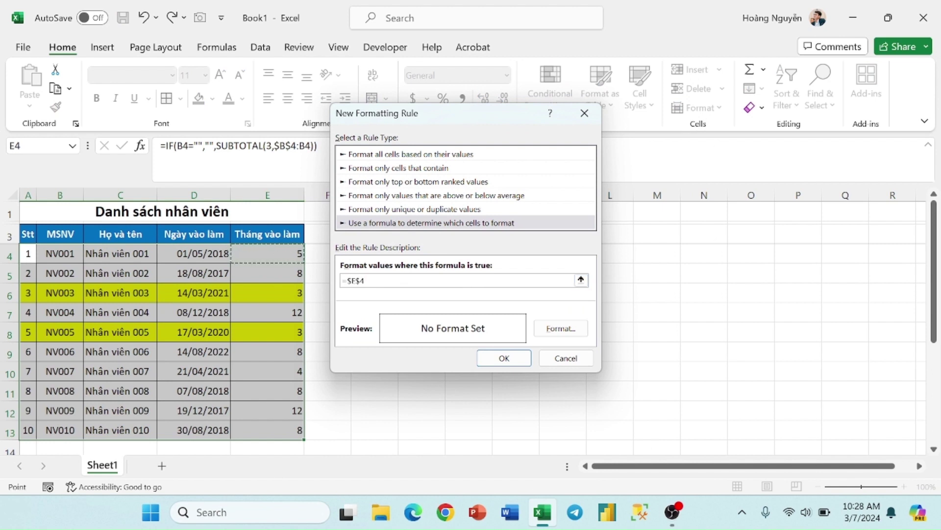
{"action": "key", "text": "BackSpace"}
{"action": "key", "text": "BackSpace"}
{"action": "type", "text": "4"}
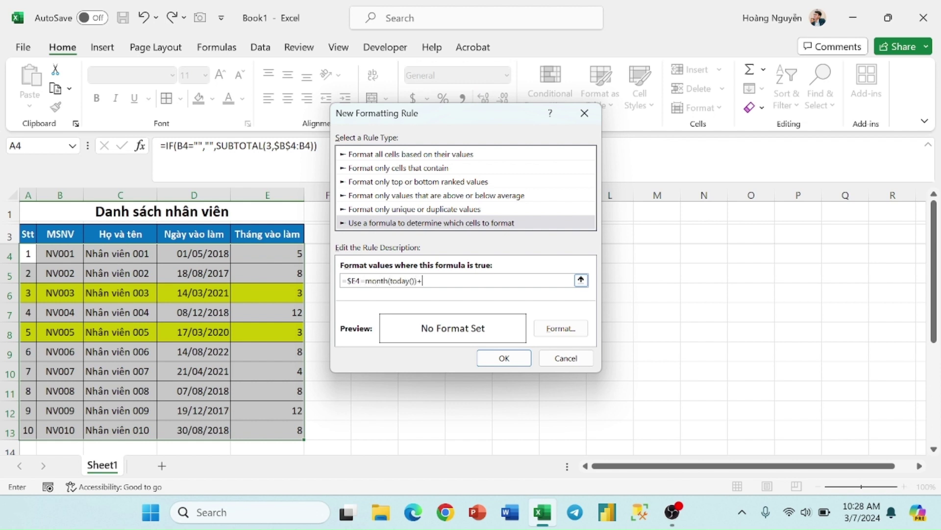
{"action": "type", "text": "1"}
Give the next-month rule a light green fill and apply it.
{"action": "left_click", "coordinate": [561, 328]}
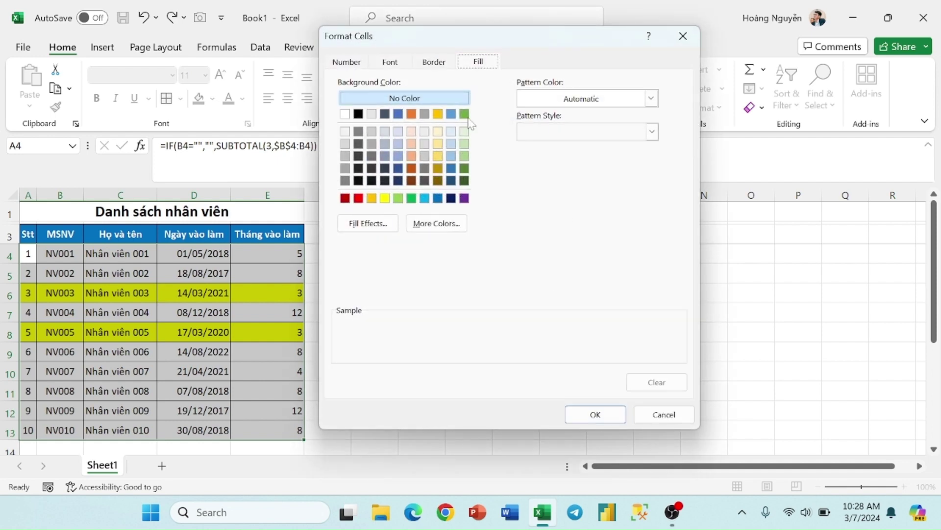
{"action": "left_click", "coordinate": [465, 143]}
{"action": "left_click", "coordinate": [595, 414]}
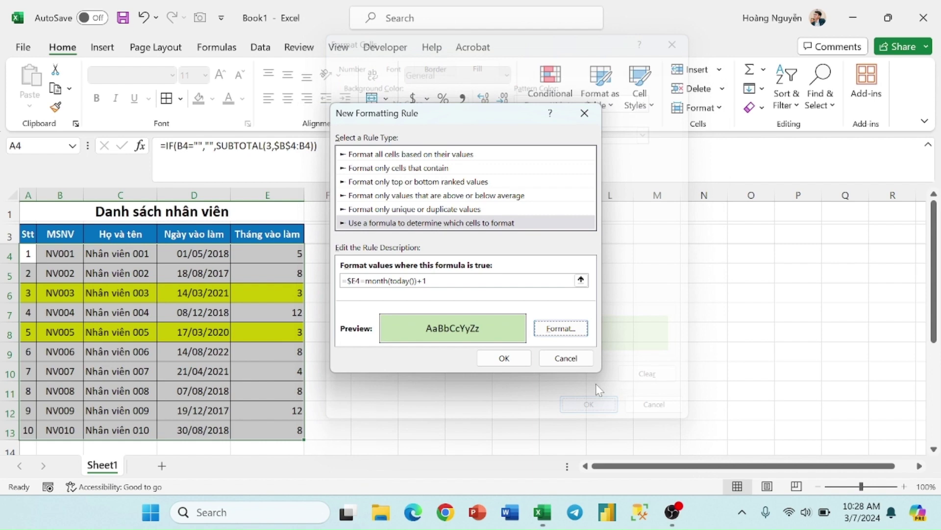
{"action": "left_click", "coordinate": [489, 354]}
Verify NV007's row, hired 21/04/2021 with hire month 4, is now green.
{"action": "left_click", "coordinate": [164, 357]}
{"action": "mouse_move", "coordinate": [32, 371]}
{"action": "left_mouse_down"}
{"action": "mouse_move", "coordinate": [269, 366]}
{"action": "mouse_move", "coordinate": [22, 371]}
{"action": "left_mouse_up"}
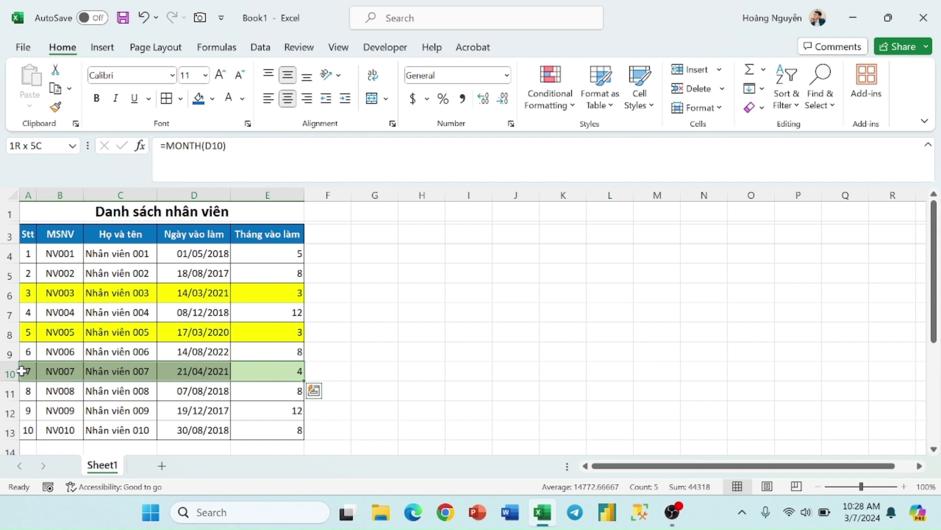
{"action": "left_click", "coordinate": [214, 371]}
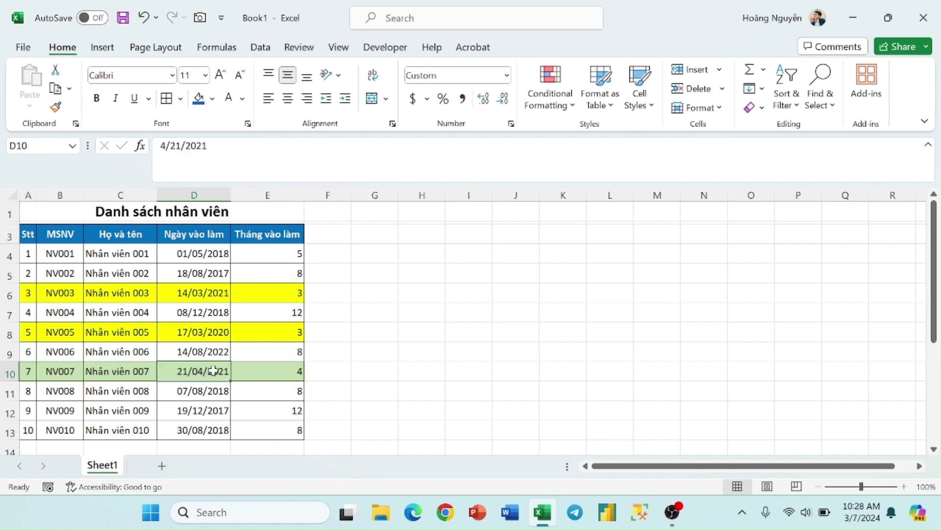
{"action": "left_click", "coordinate": [290, 372]}
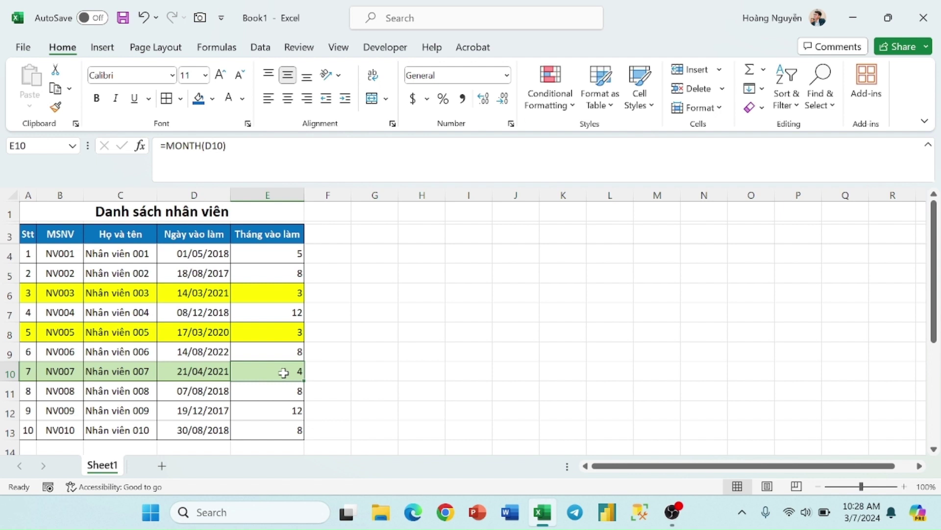
Insert a column before Tháng vào làm headed 'Ngày nghỉ việc'.
{"action": "left_click_drag", "start_coordinate": [275, 294], "coordinate": [19, 297]}
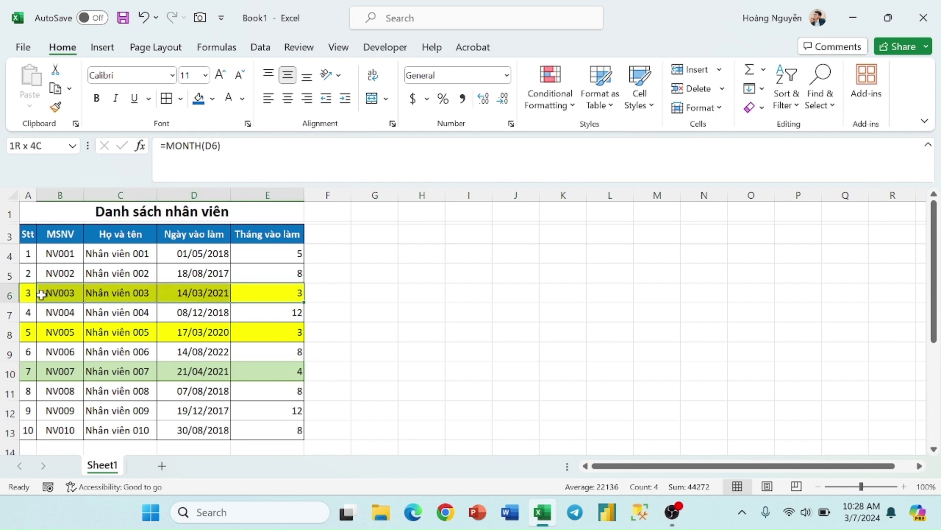
{"action": "left_click", "coordinate": [258, 195]}
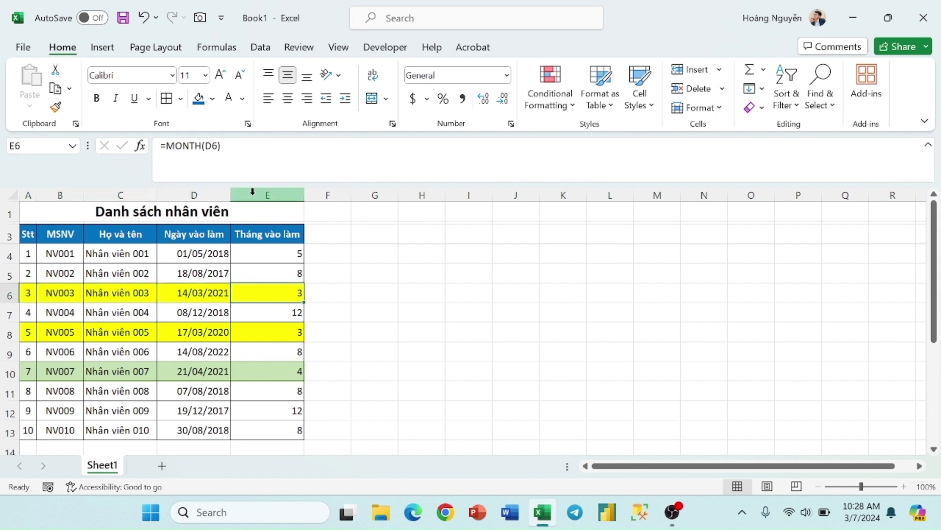
{"action": "right_click", "coordinate": [257, 195]}
{"action": "left_click", "coordinate": [291, 341]}
{"action": "left_click", "coordinate": [274, 233]}
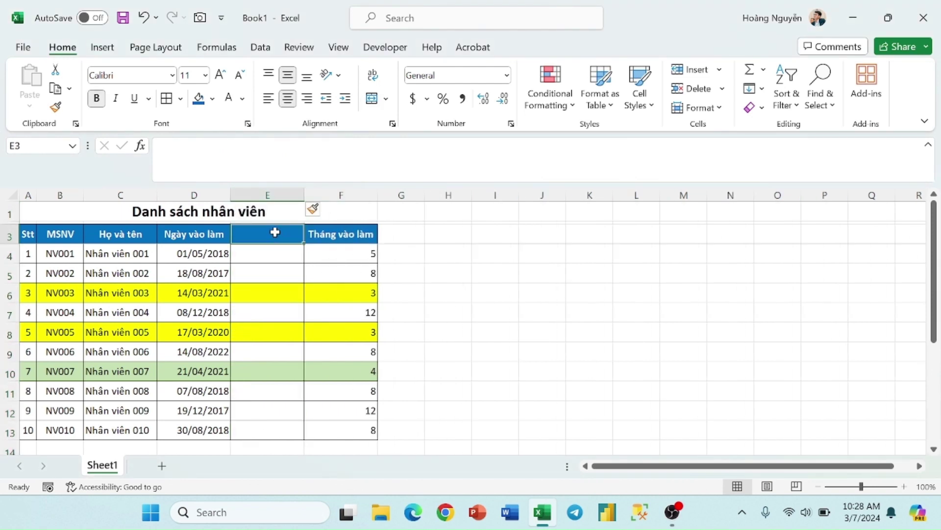
{"action": "type", "text": "Ngày nghỉ vie"}
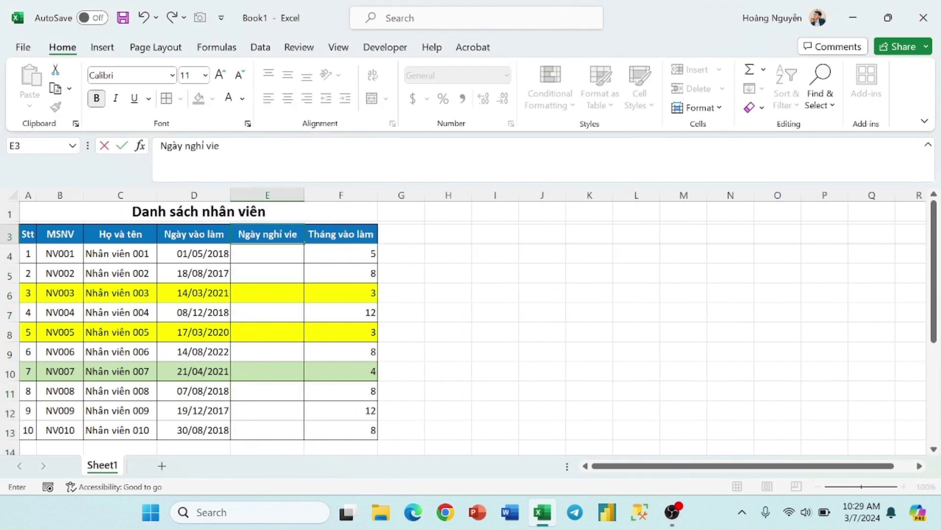
{"action": "key", "text": "BackSpace"}
{"action": "type", "text": "ệc"}
{"action": "key", "text": "Return"}
Enter NV003's resignation date as 31-dec-2023 and check it shows 31/12/2023.
{"action": "left_click", "coordinate": [256, 291]}
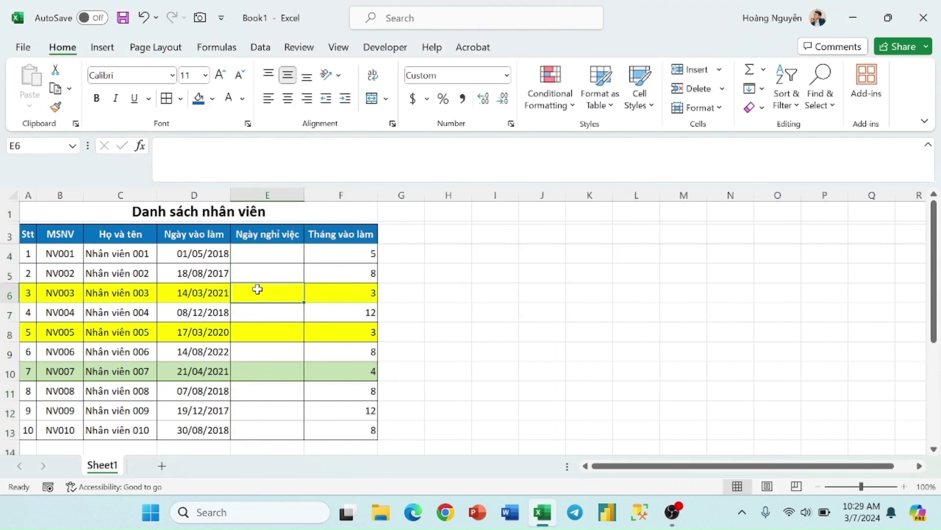
{"action": "type", "text": "31-dec-2023"}
{"action": "key", "text": "Return"}
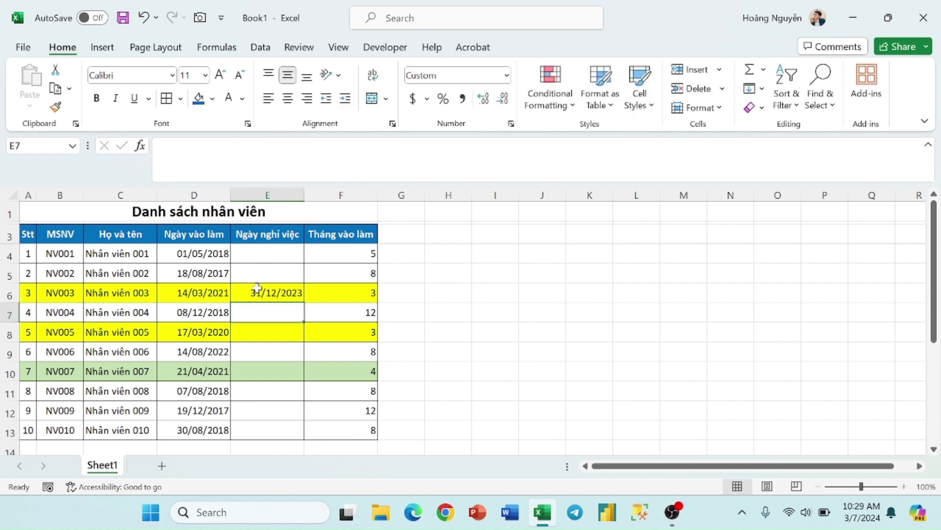
{"action": "left_click", "coordinate": [254, 293]}
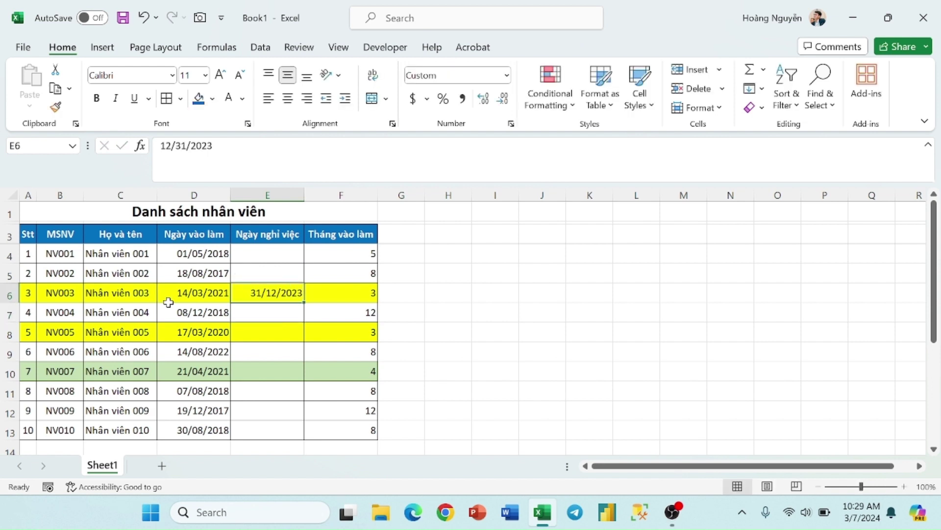
{"action": "mouse_move", "coordinate": [28, 296]}
{"action": "left_mouse_down"}
{"action": "mouse_move", "coordinate": [400, 294]}
{"action": "mouse_move", "coordinate": [354, 296]}
{"action": "left_mouse_up"}
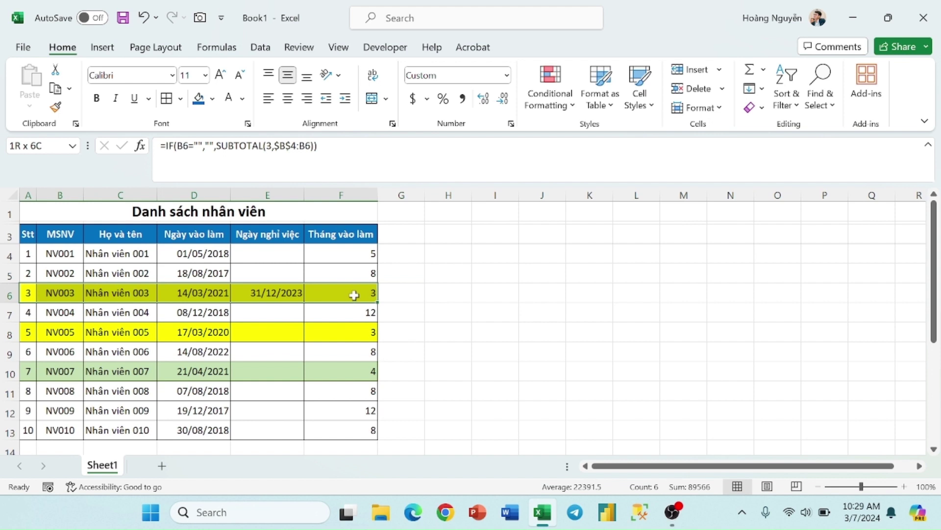
{"action": "left_click", "coordinate": [354, 295]}
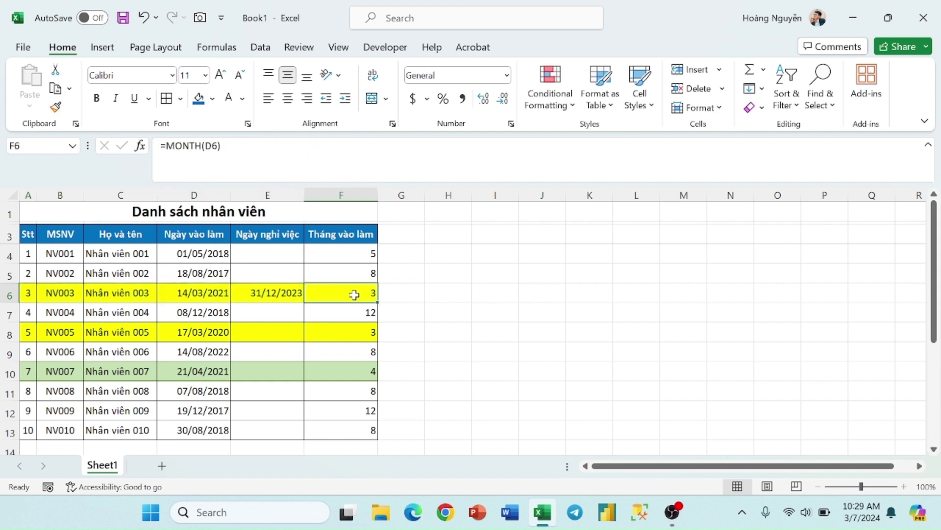
Open the yellow current-month rule for editing in the Conditional Formatting Rules Manager.
{"action": "left_click", "coordinate": [26, 255]}
{"action": "left_click", "coordinate": [556, 104]}
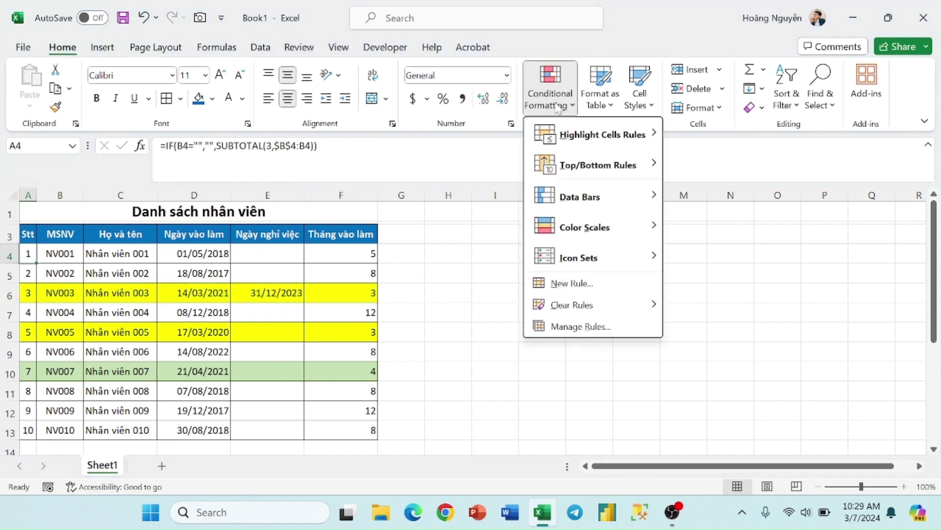
{"action": "left_click", "coordinate": [562, 328]}
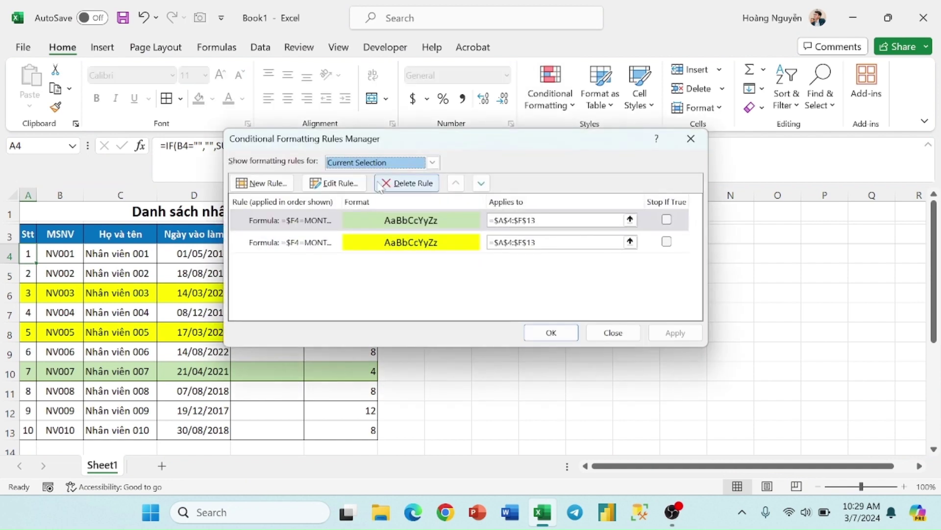
{"action": "left_click_drag", "start_coordinate": [470, 150], "coordinate": [536, 153]}
{"action": "left_click", "coordinate": [528, 255]}
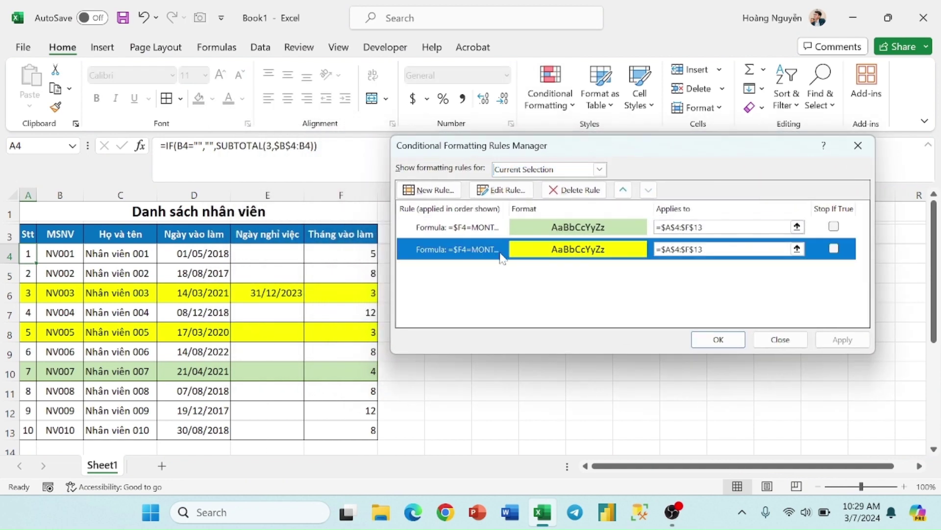
{"action": "left_click", "coordinate": [491, 192]}
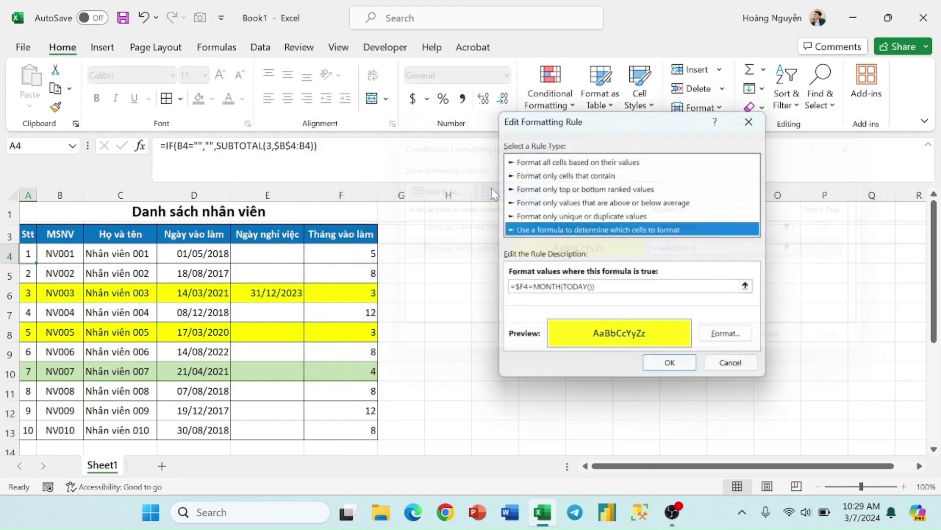
Change the yellow rule to =AND($F4=MONTH(TODAY()),$E4="") and apply it.
{"action": "left_click_drag", "start_coordinate": [514, 288], "coordinate": [595, 288]}
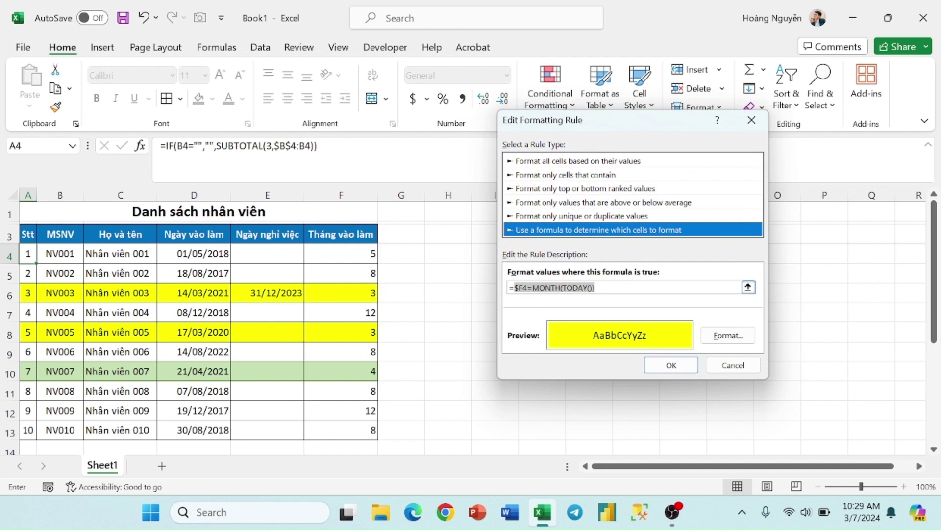
{"action": "left_click", "coordinate": [602, 292]}
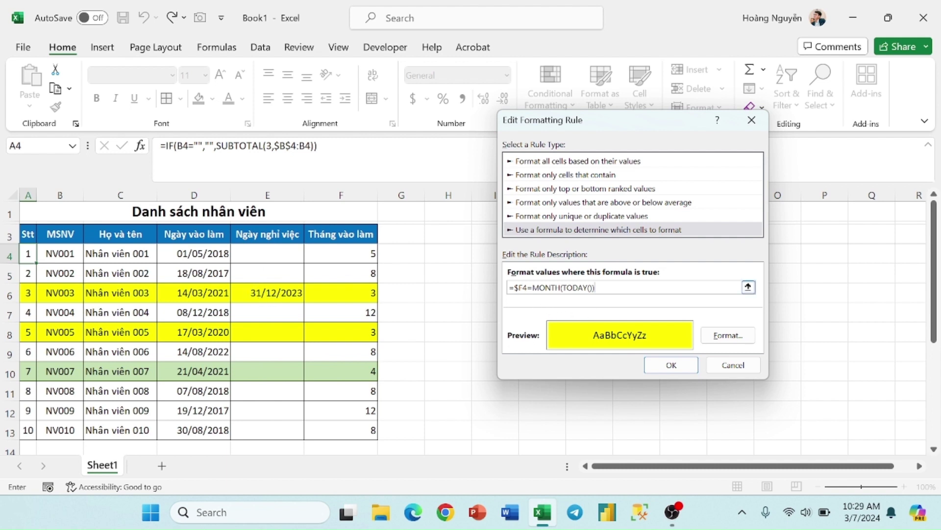
{"action": "type", "text": "AND("}
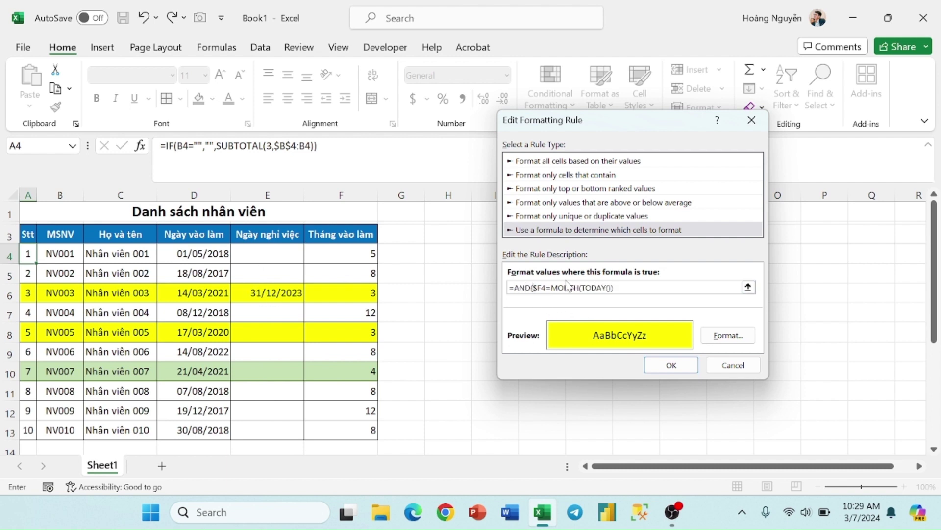
{"action": "key", "text": "shift+Left"}
{"action": "key", "text": "shift+Left"}
{"action": "key", "text": "shift+Left"}
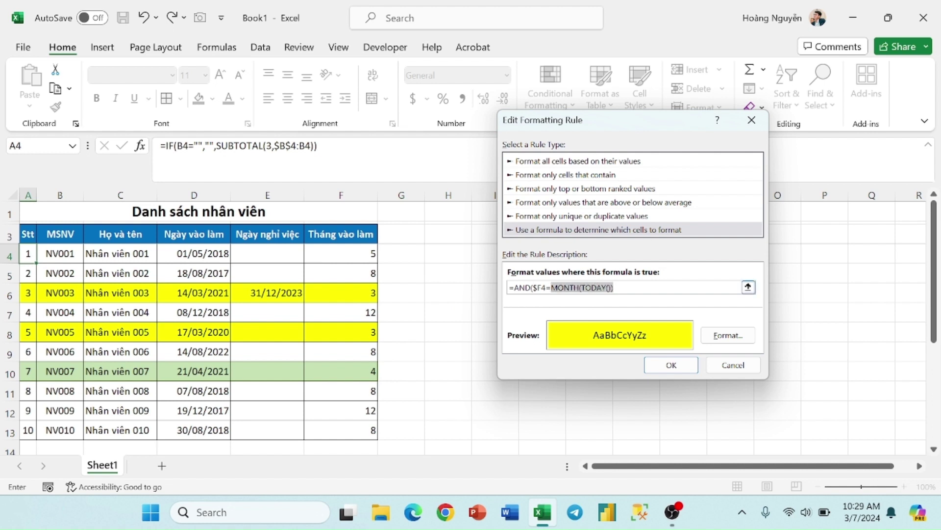
{"action": "key", "text": "shift+Left"}
{"action": "key", "text": "shift+Left"}
{"action": "key", "text": "shift+Left"}
{"action": "key", "text": "End"}
{"action": "type", "text": ","}
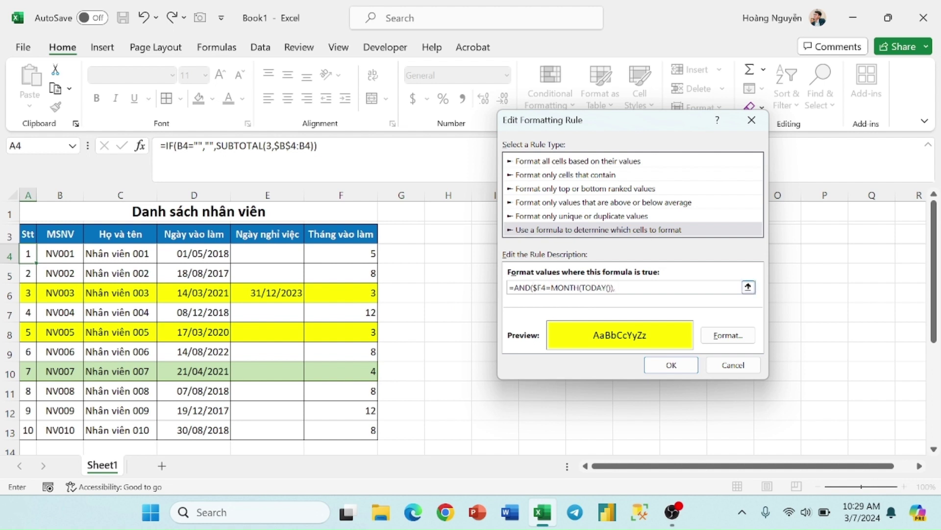
{"action": "left_click", "coordinate": [267, 259]}
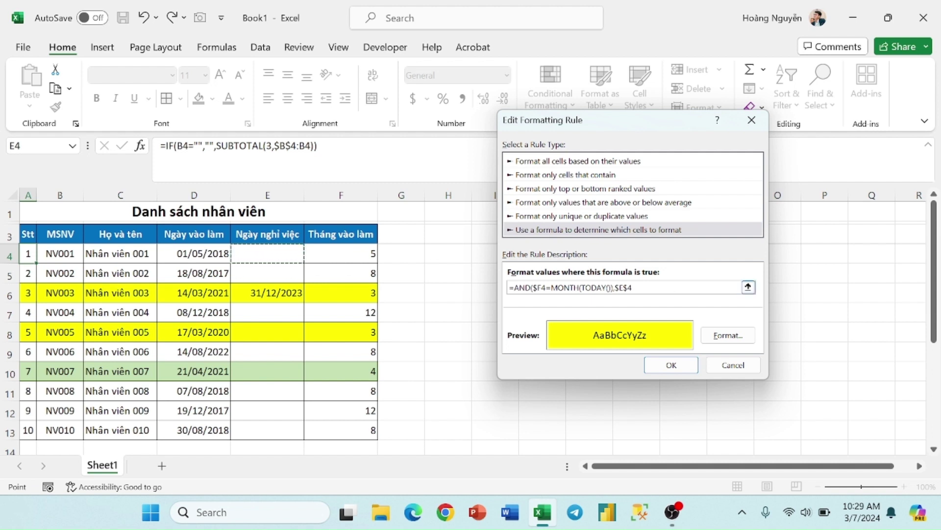
{"action": "left_click", "coordinate": [625, 287]}
{"action": "type", "text": "=\"\")"}
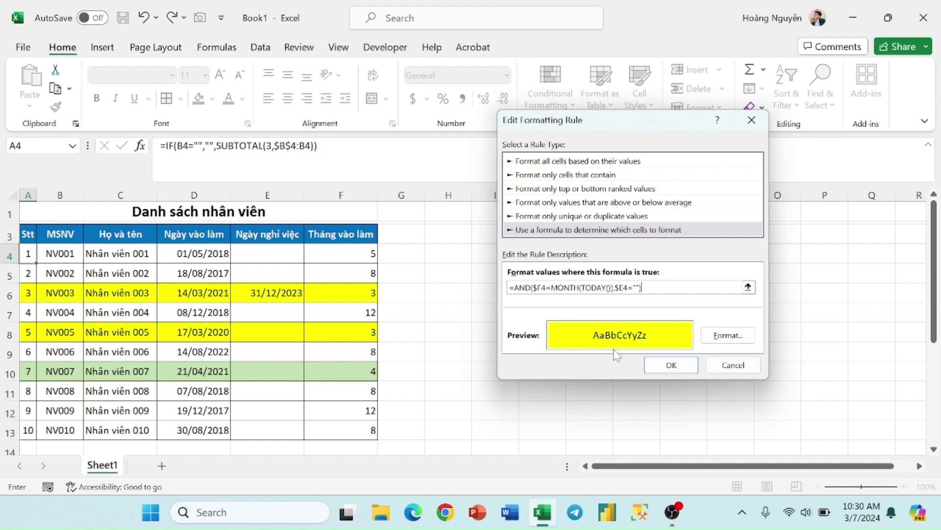
{"action": "left_click", "coordinate": [653, 369]}
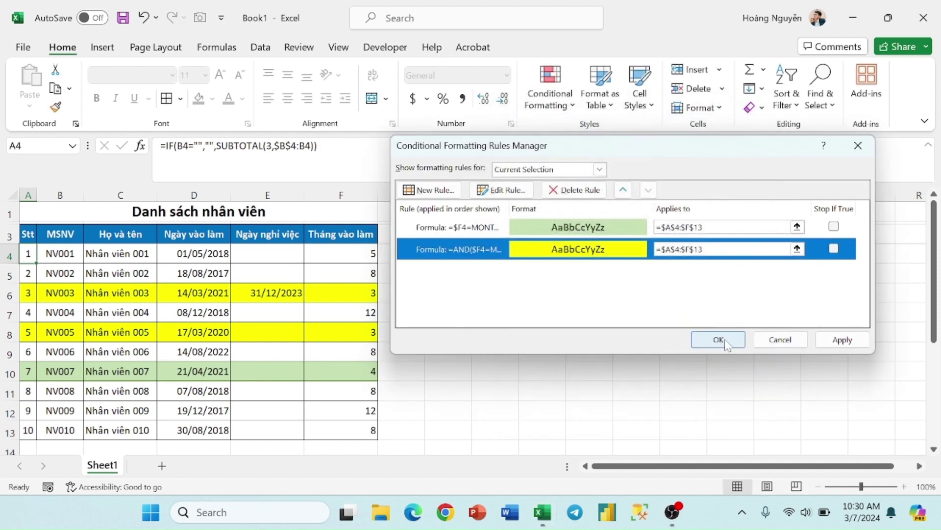
{"action": "left_click", "coordinate": [832, 342]}
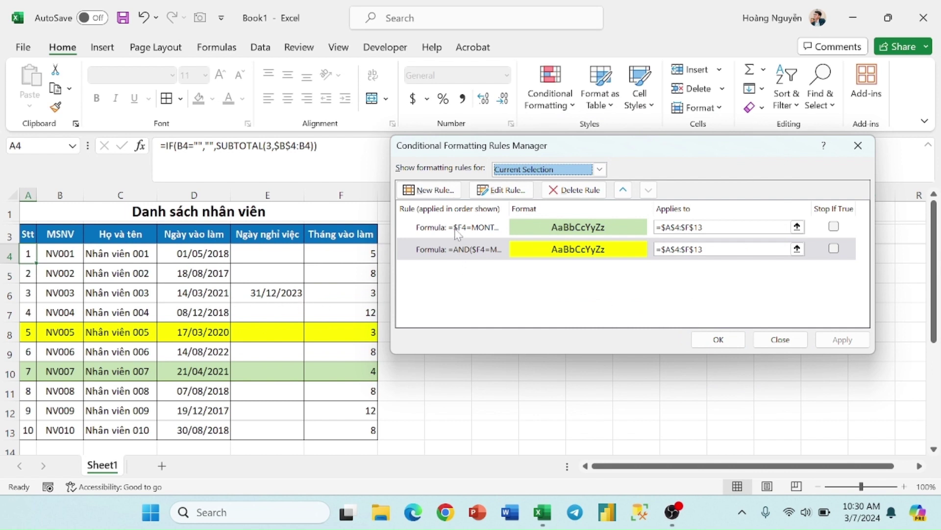
Rewrite the green rule as =AND($F4=MONTH(TODAY())+1,$E4="") and close the Rules Manager.
{"action": "left_click", "coordinate": [606, 234]}
{"action": "left_click", "coordinate": [505, 196]}
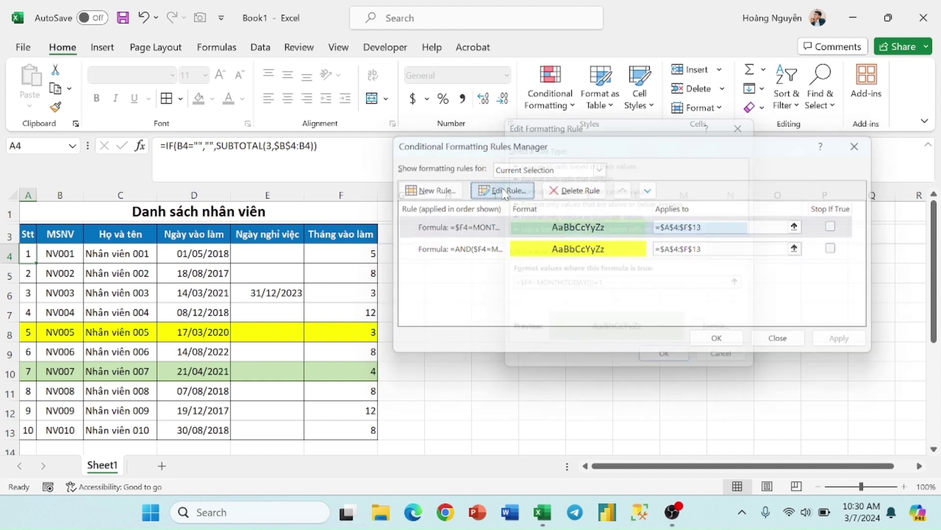
{"action": "left_click", "coordinate": [511, 287]}
{"action": "type", "text": "AND("}
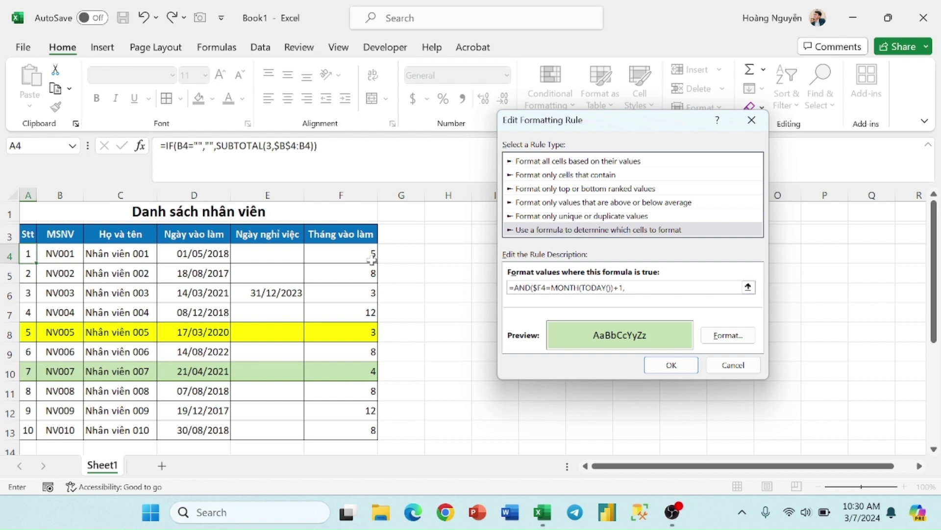
{"action": "left_click", "coordinate": [267, 254]}
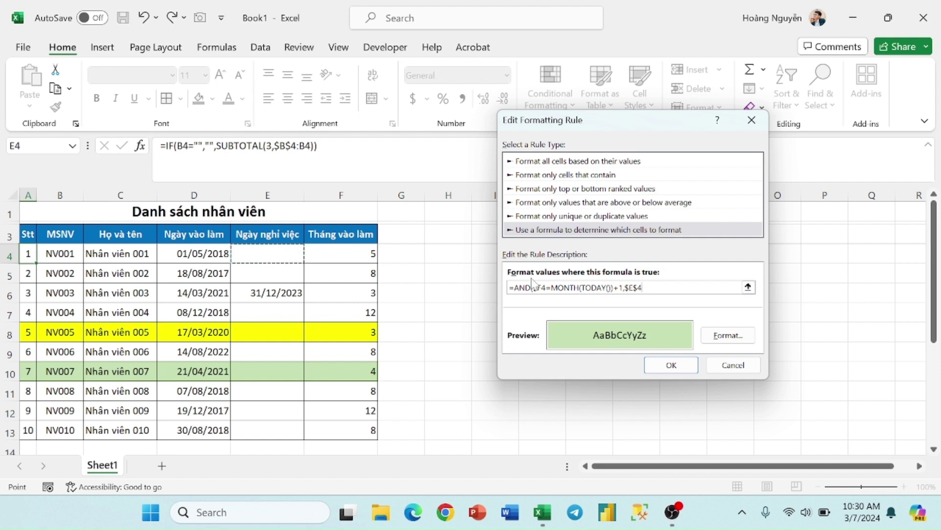
{"action": "key", "text": "BackSpace"}
{"action": "key", "text": "BackSpace"}
{"action": "type", "text": "=\"\")"}
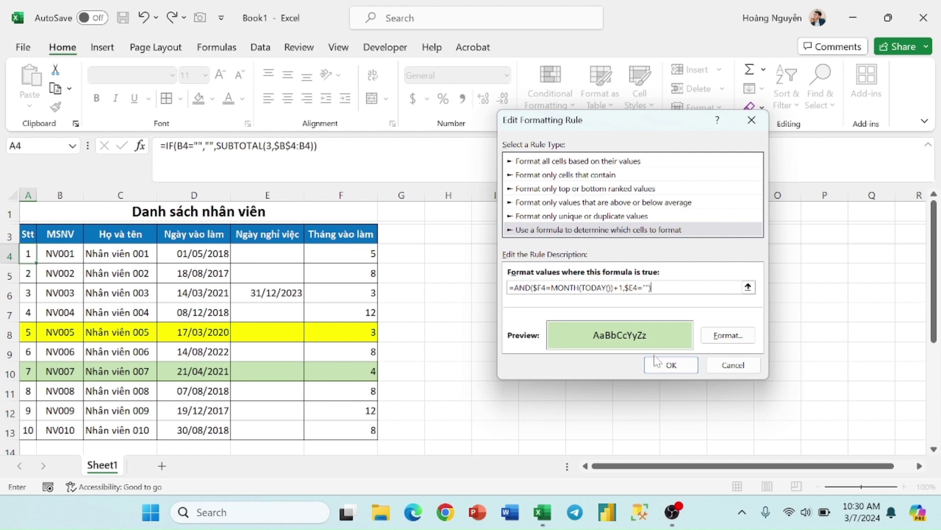
{"action": "left_click", "coordinate": [671, 365]}
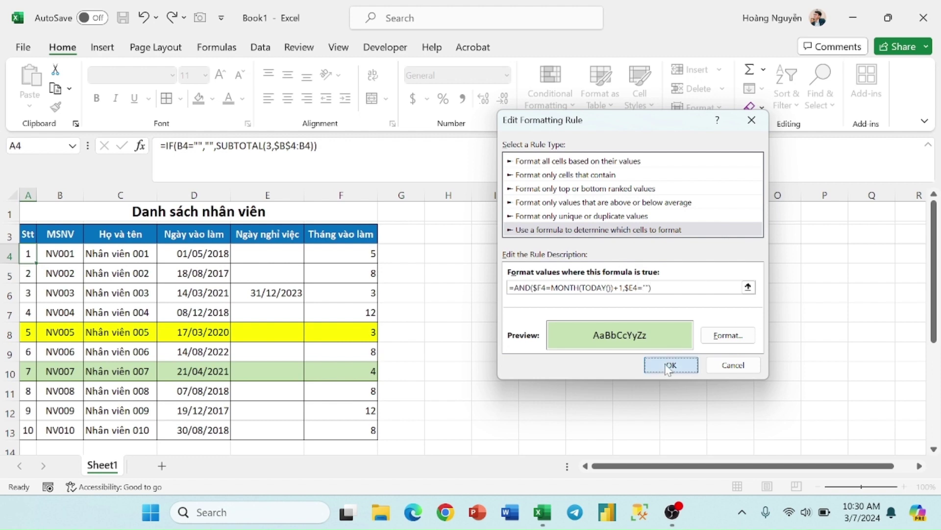
{"action": "left_click", "coordinate": [719, 339]}
{"action": "left_click_drag", "start_coordinate": [29, 371], "coordinate": [337, 370]}
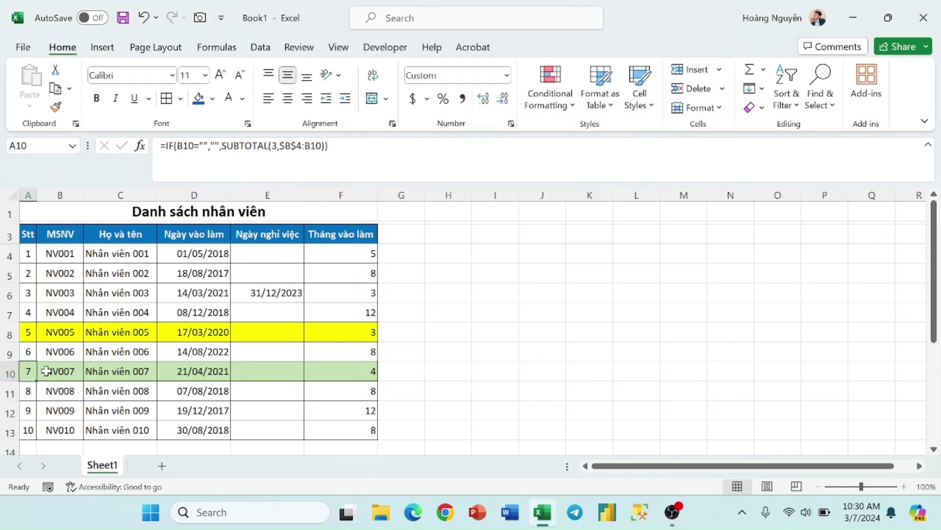
{"action": "left_click", "coordinate": [252, 372]}
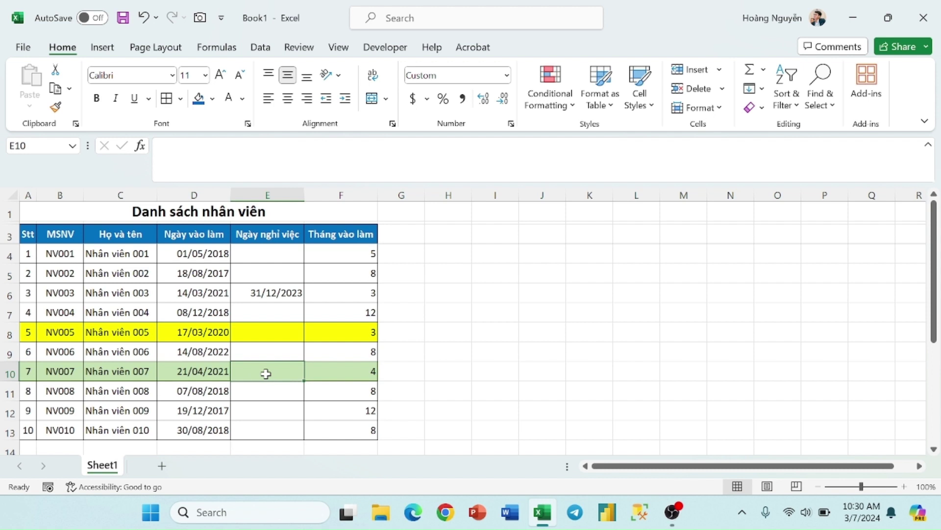
{"action": "type", "text": "1-"}
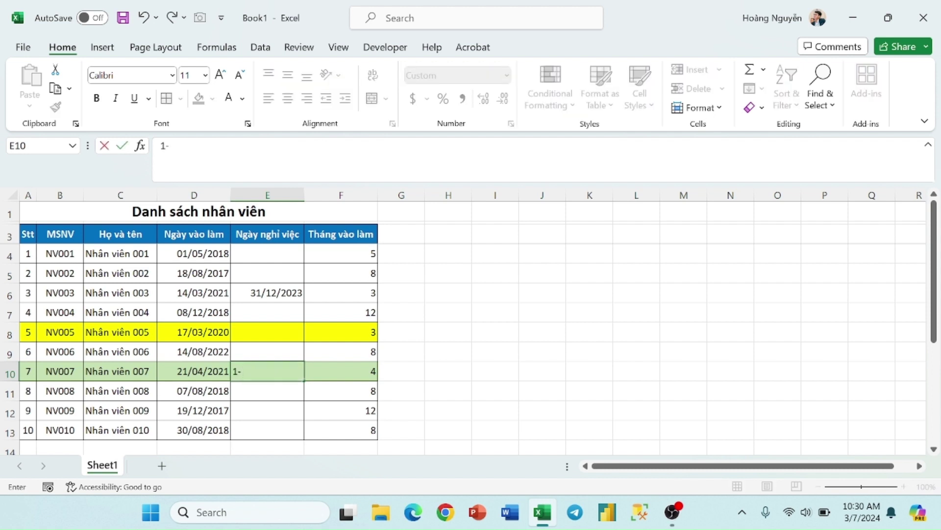
{"action": "type", "text": "jan2"}
{"action": "type", "text": "202"}
{"action": "type", "text": "4"}
{"action": "key", "text": "Return"}
{"action": "left_click", "coordinate": [280, 376]}
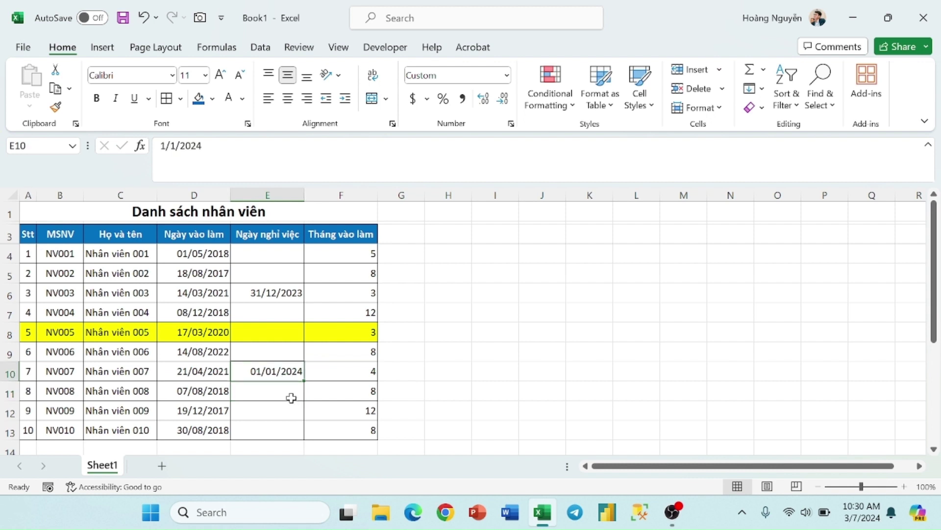
{"action": "key", "text": "Delete"}
{"action": "left_click", "coordinate": [346, 369]}
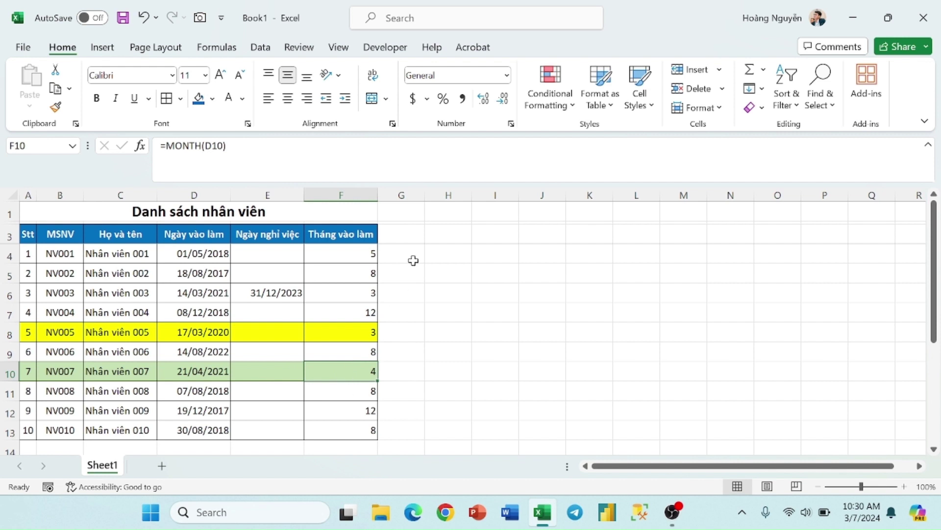
{"action": "left_click", "coordinate": [407, 239]}
Add header 'Thâm niên' in G3, widen column G, and border G3:G13.
{"action": "type", "text": "Thaâm"}
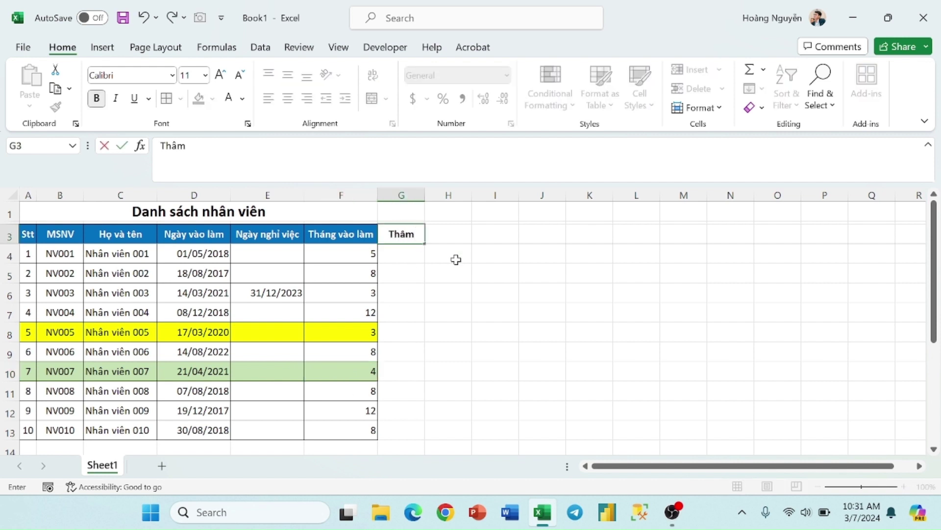
{"action": "type", "text": " niên"}
{"action": "key", "text": "Return"}
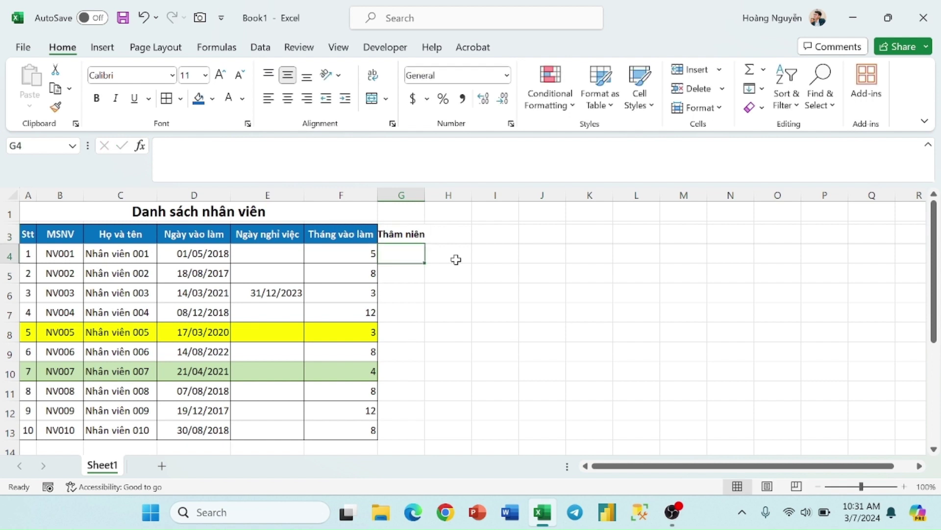
{"action": "left_click_drag", "start_coordinate": [424, 195], "coordinate": [430, 195]}
{"action": "left_click", "coordinate": [413, 233]}
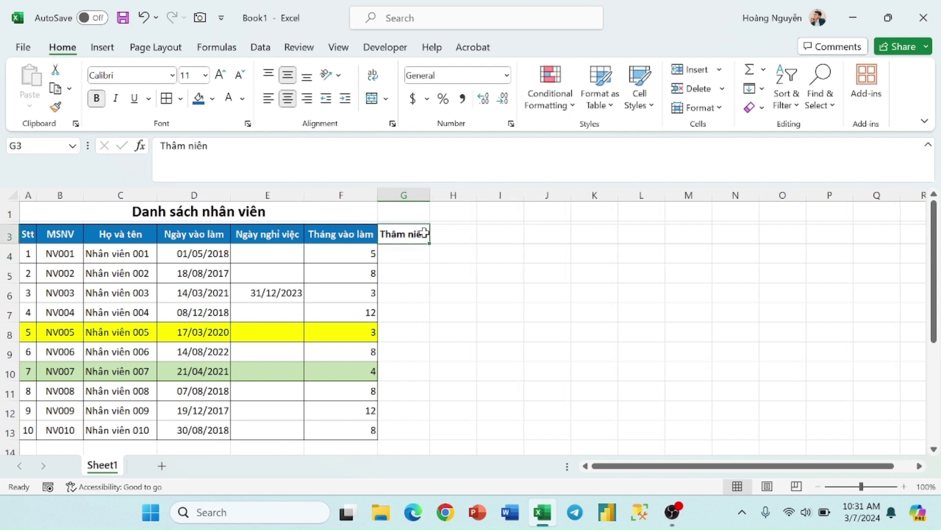
{"action": "left_click_drag", "start_coordinate": [429, 243], "coordinate": [415, 430]}
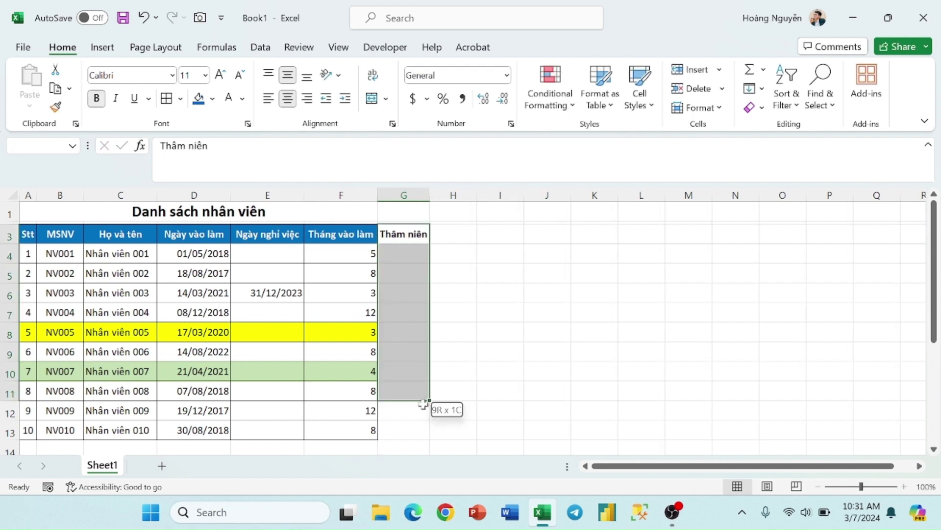
{"action": "left_click", "coordinate": [166, 98]}
{"action": "left_click", "coordinate": [406, 252]}
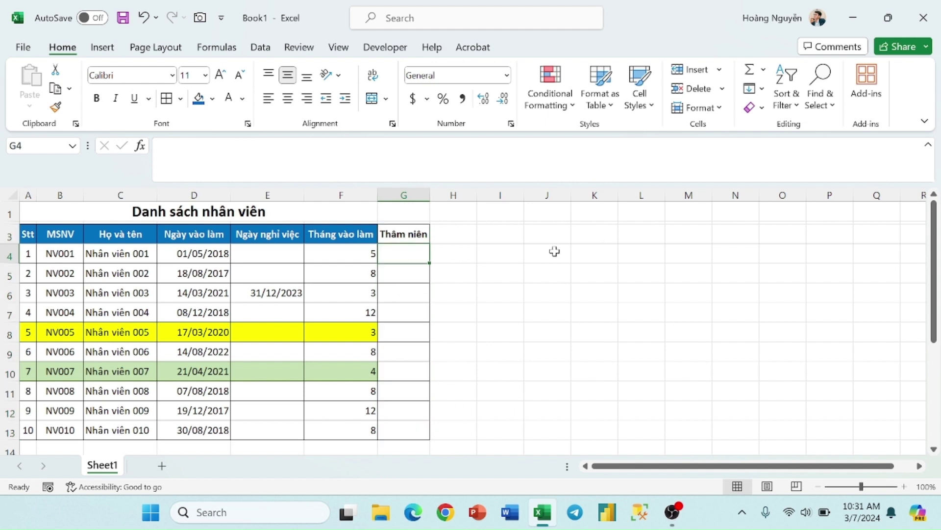
Enter a DATEDIF formula in G4 from hire date D4 to DATE(2024,2,29).
{"action": "type", "text": "=dat"}
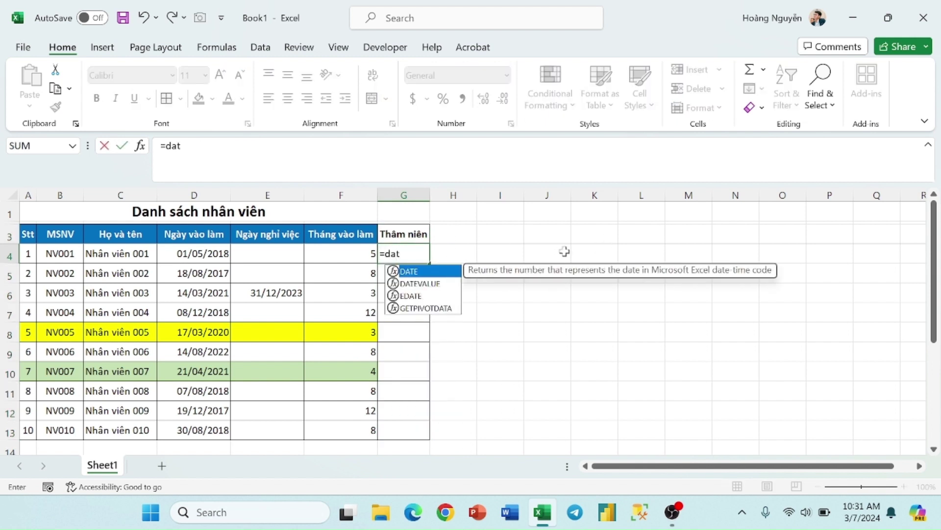
{"action": "type", "text": "edif("}
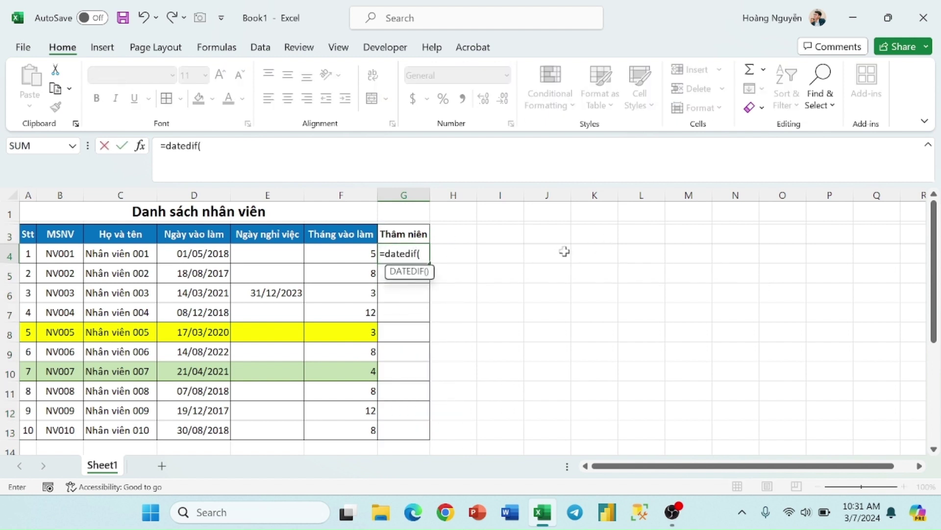
{"action": "left_click", "coordinate": [213, 253]}
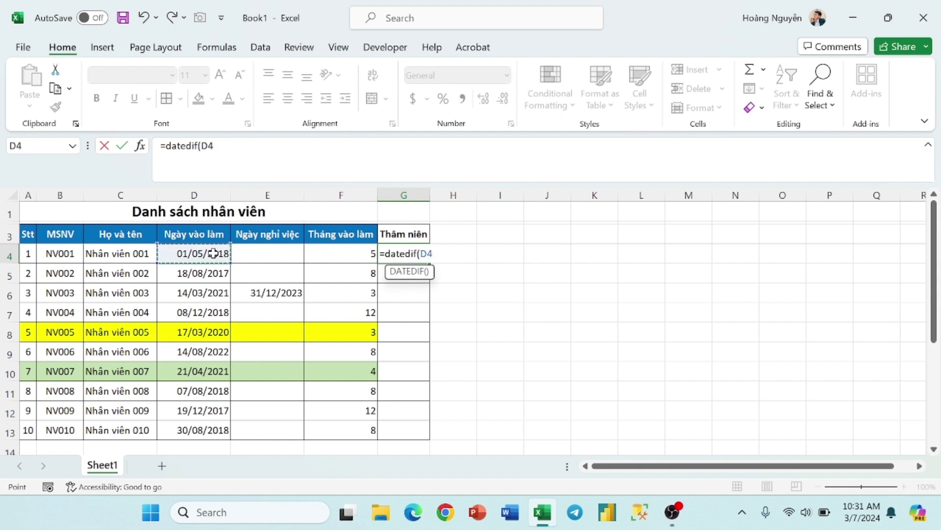
{"action": "type", "text": ","}
{"action": "type", "text": "today"}
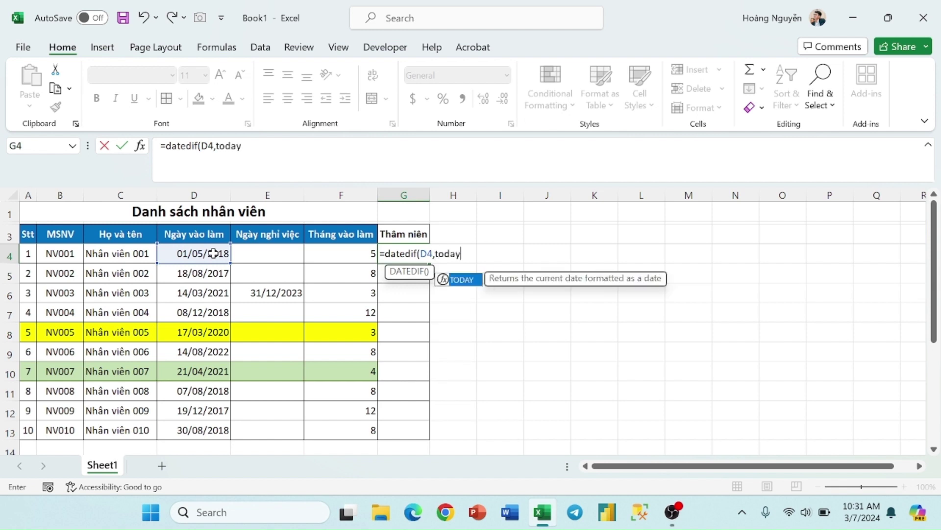
{"action": "type", "text": "()"}
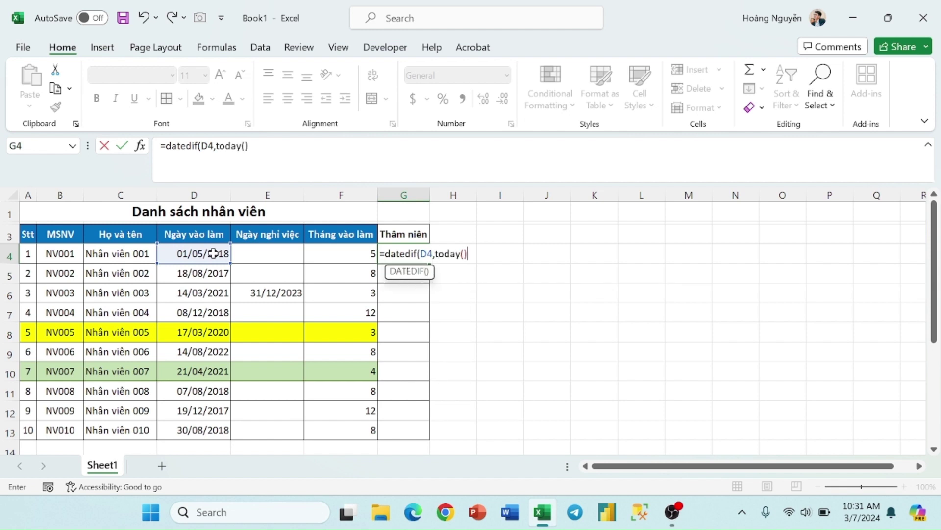
{"action": "key", "text": "BackSpace"}
{"action": "key", "text": "BackSpace"}
{"action": "key", "text": "BackSpace"}
{"action": "key", "text": "BackSpace"}
{"action": "key", "text": "BackSpace"}
{"action": "key", "text": "BackSpace"}
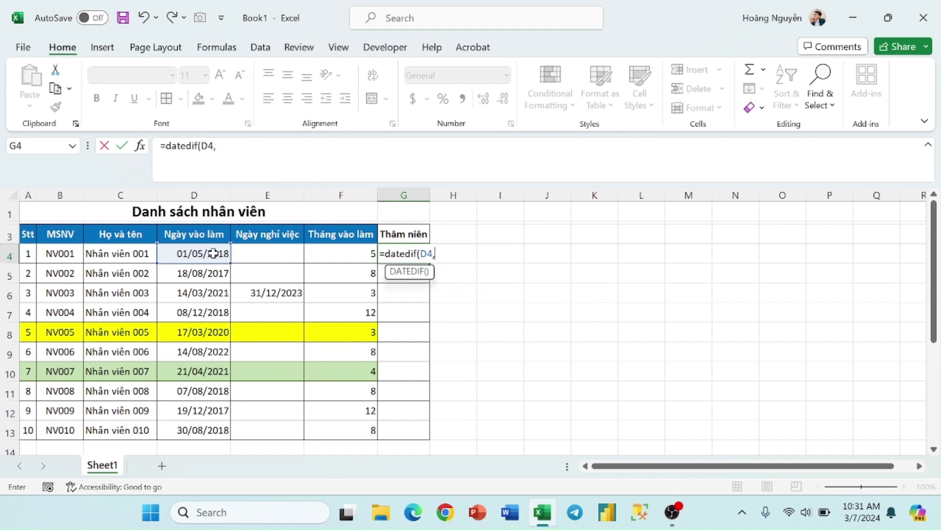
{"action": "type", "text": "date("}
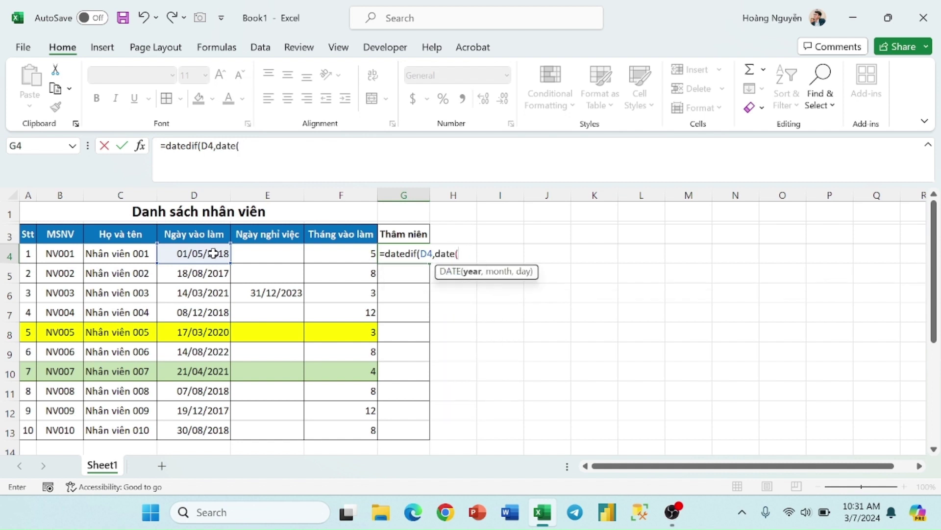
{"action": "type", "text": "2024,2"}
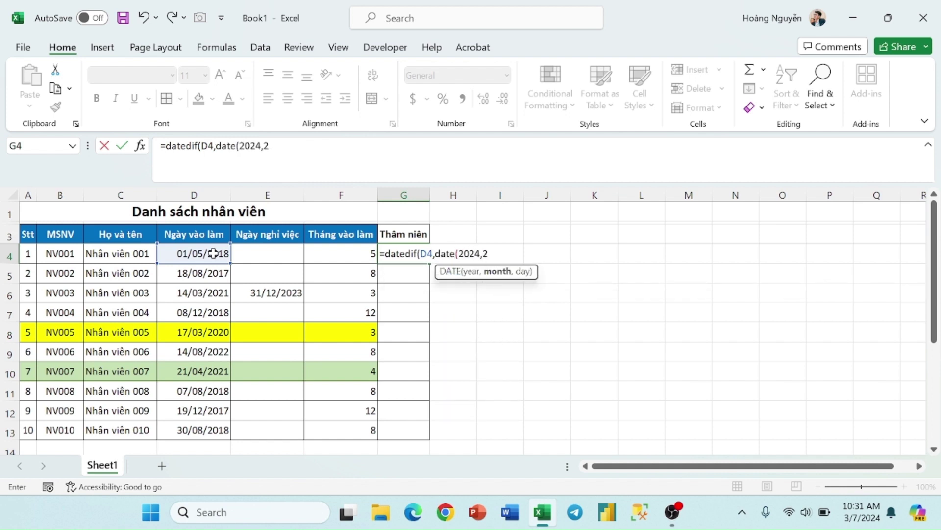
{"action": "type", "text": ",29),\"y"}
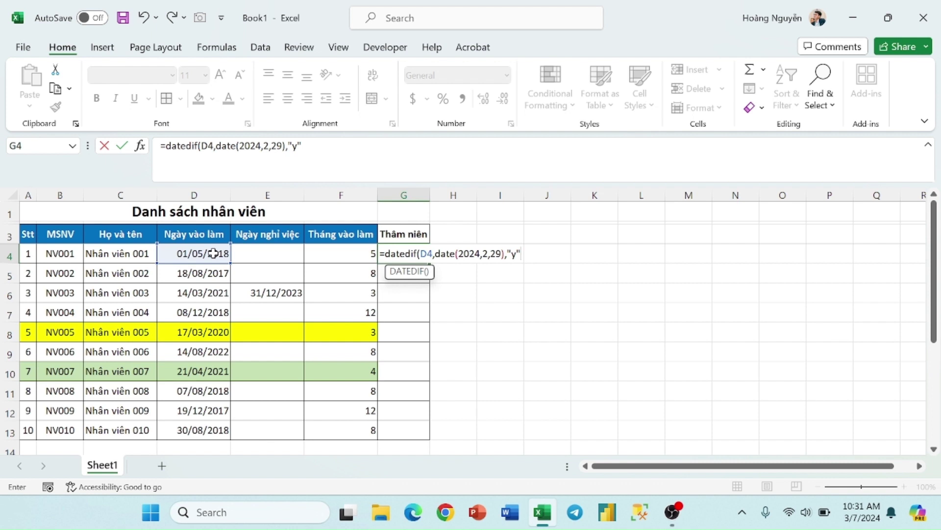
{"action": "key", "text": "Return"}
Switch the DATEDIF unit to "m" and fill the month counts down to G13.
{"action": "left_click", "coordinate": [422, 256]}
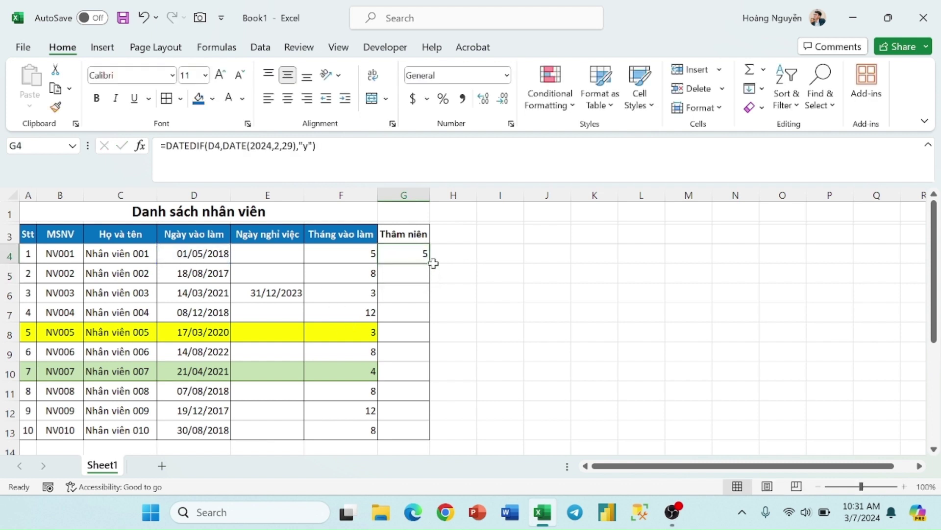
{"action": "left_click", "coordinate": [433, 260]}
{"action": "left_click", "coordinate": [423, 259]}
{"action": "double_click", "coordinate": [430, 263]}
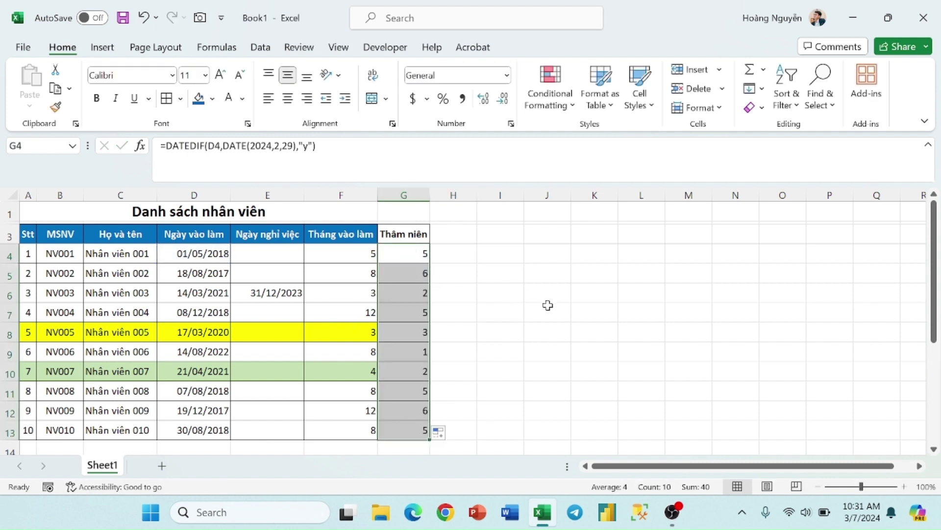
{"action": "double_click", "coordinate": [414, 256]}
{"action": "double_click", "coordinate": [525, 254]}
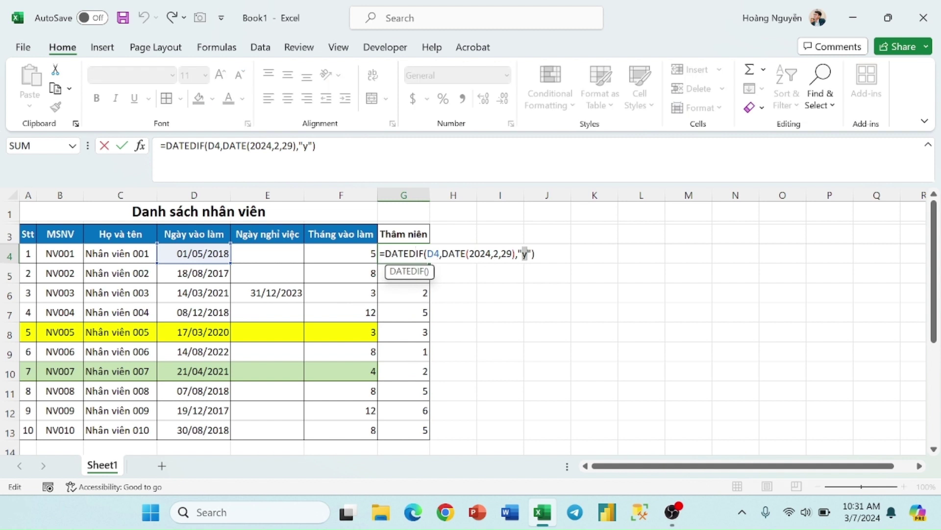
{"action": "type", "text": "m"}
{"action": "key", "text": "Return"}
{"action": "left_click", "coordinate": [424, 256]}
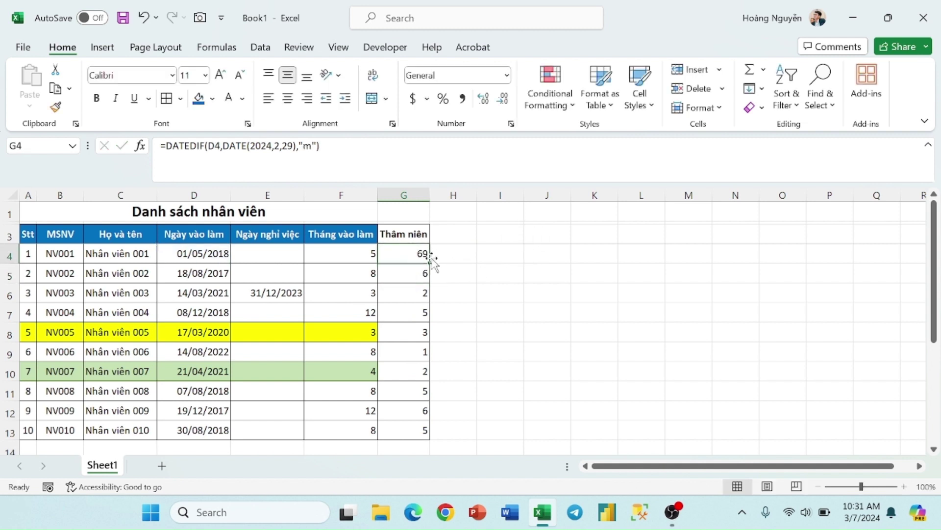
{"action": "double_click", "coordinate": [430, 263]}
{"action": "left_click_drag", "start_coordinate": [417, 254], "coordinate": [417, 426]}
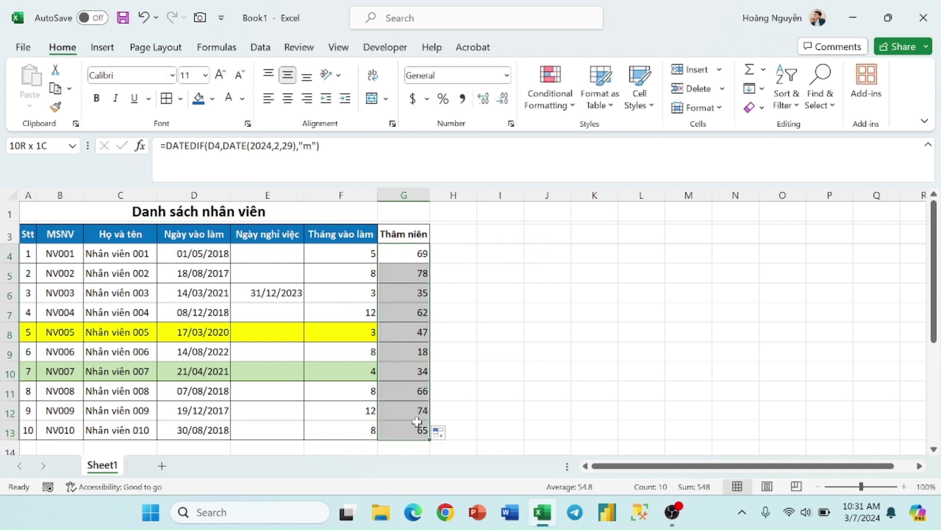
Review the hire-month and seniority formulas across the rows, including resigned NV003's row.
{"action": "left_click", "coordinate": [411, 254]}
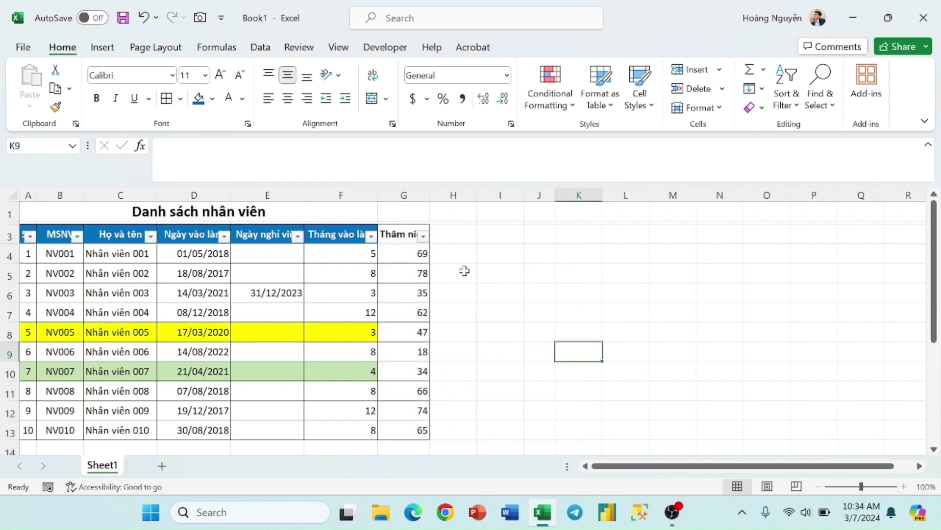
{"action": "left_click", "coordinate": [355, 316]}
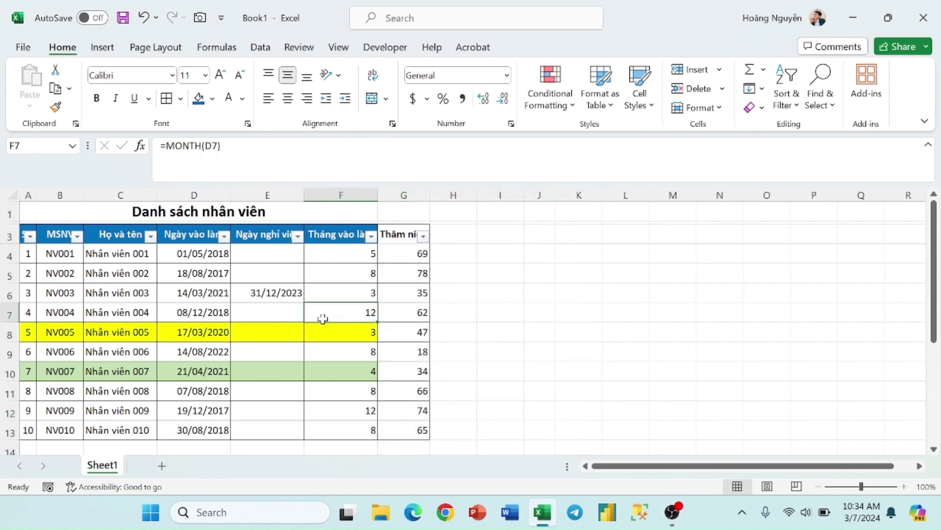
{"action": "left_click", "coordinate": [195, 312]}
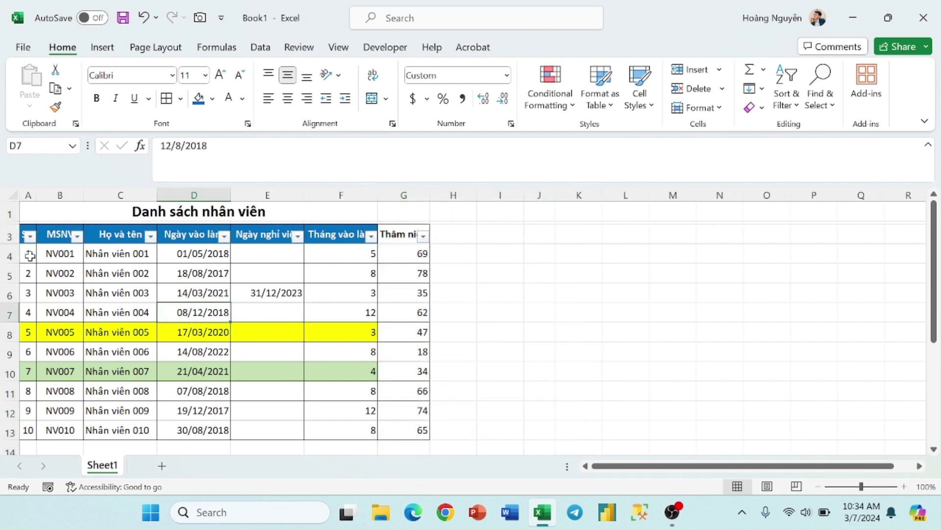
{"action": "left_click_drag", "start_coordinate": [27, 254], "coordinate": [384, 426]}
{"action": "left_click", "coordinate": [384, 426]}
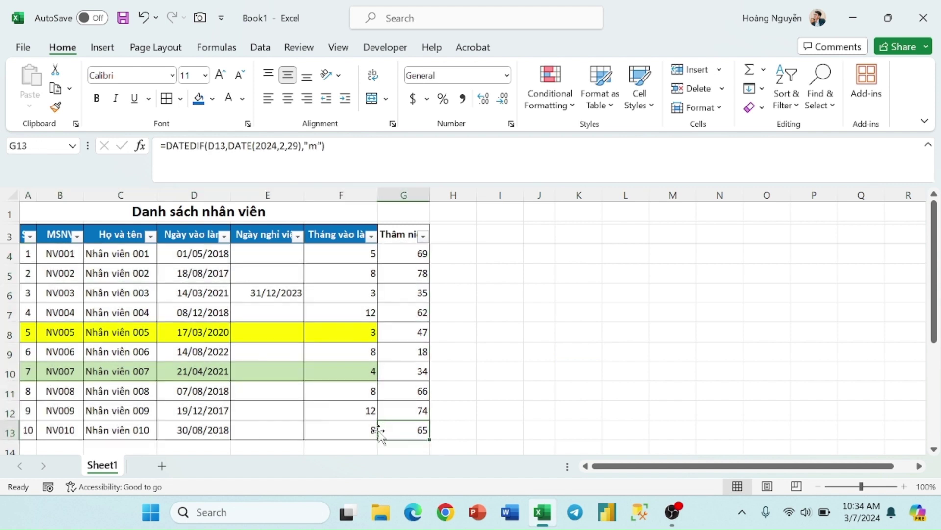
{"action": "left_click", "coordinate": [335, 418]}
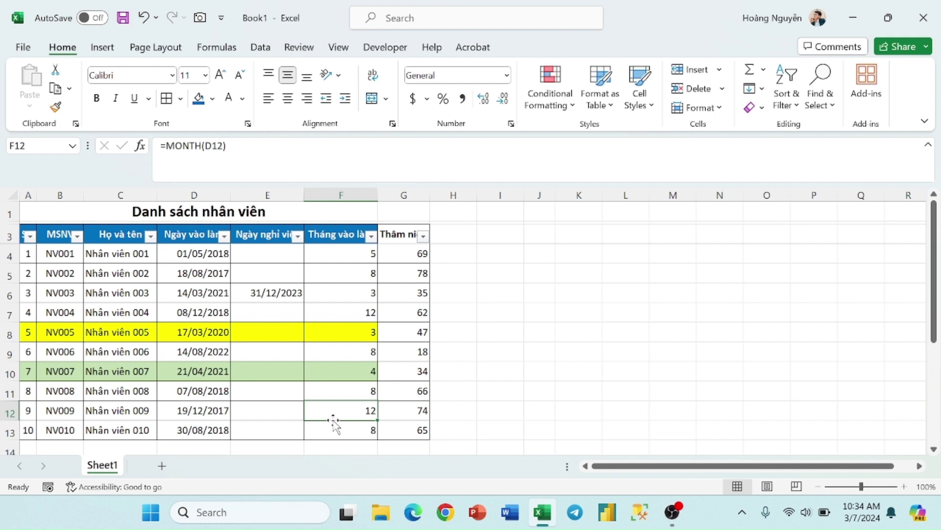
{"action": "left_click", "coordinate": [308, 334]}
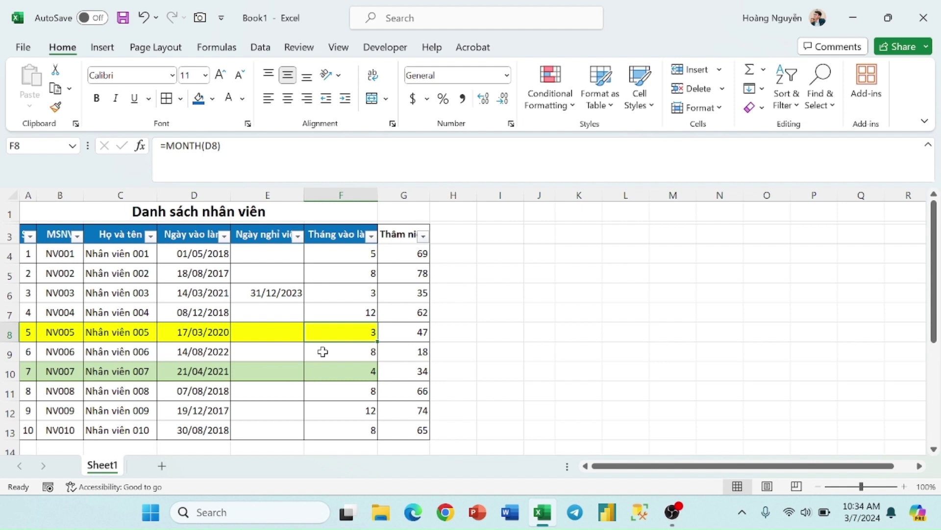
{"action": "left_click", "coordinate": [119, 293]}
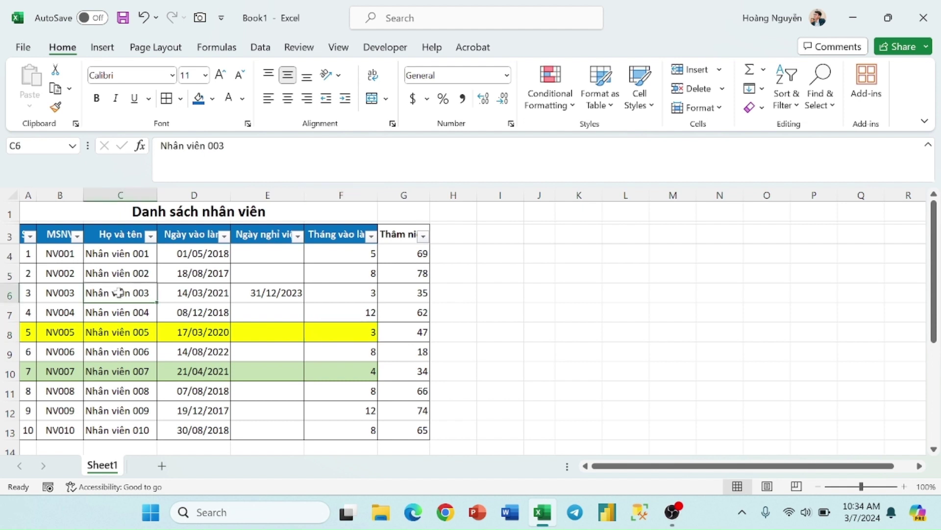